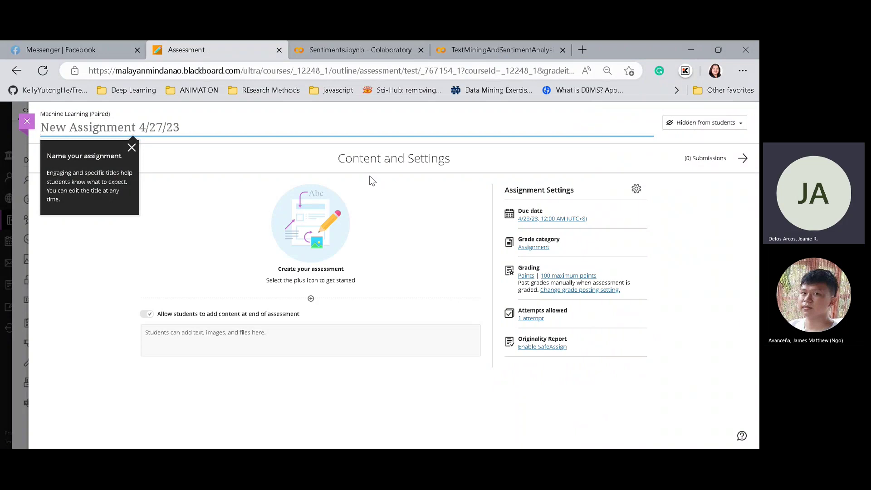
Title the new assignment "NLP Assessment"
type("N")
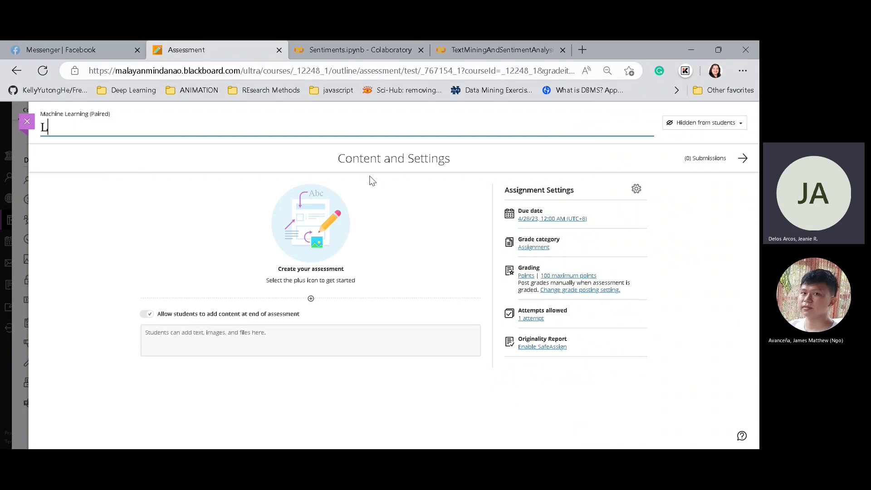
type("LP")
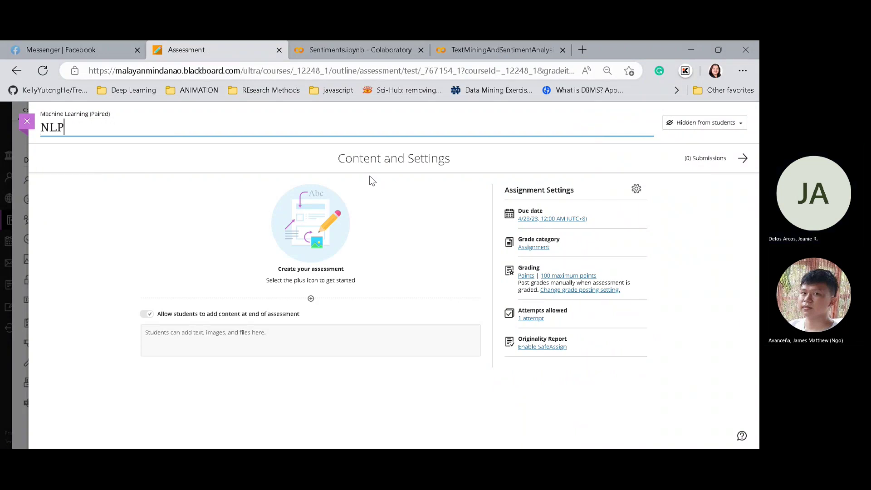
type(" A")
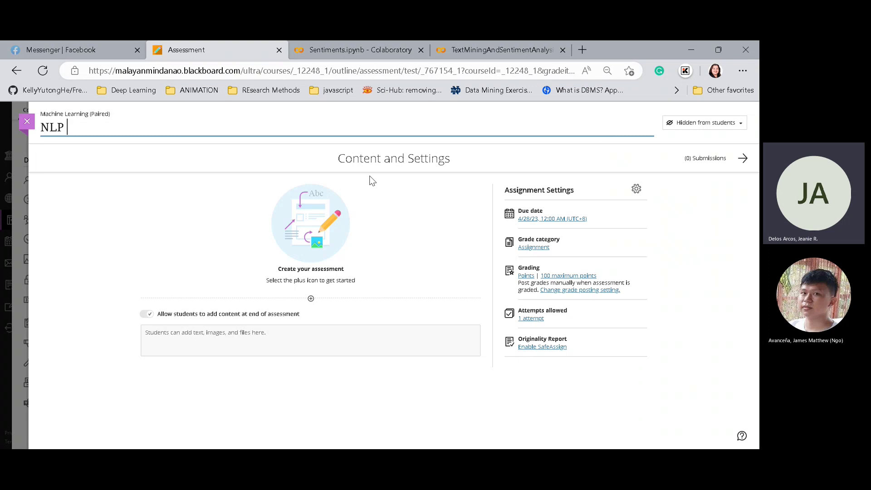
type("ss")
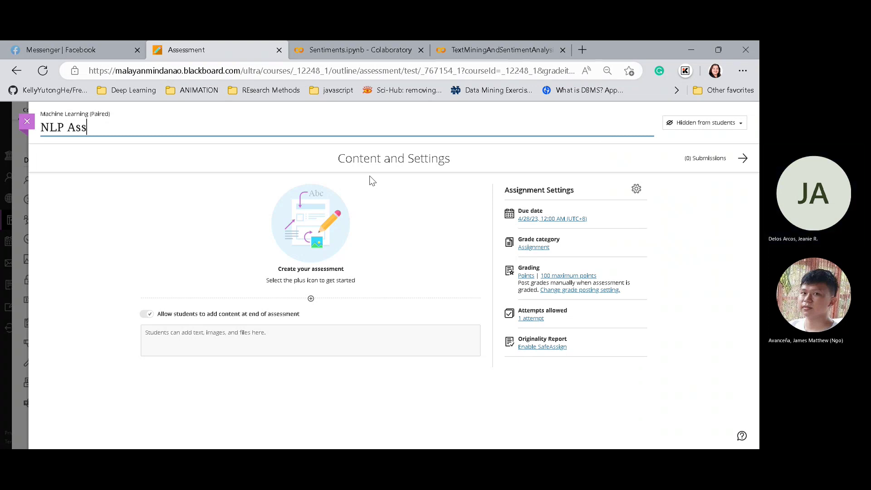
type("essmet")
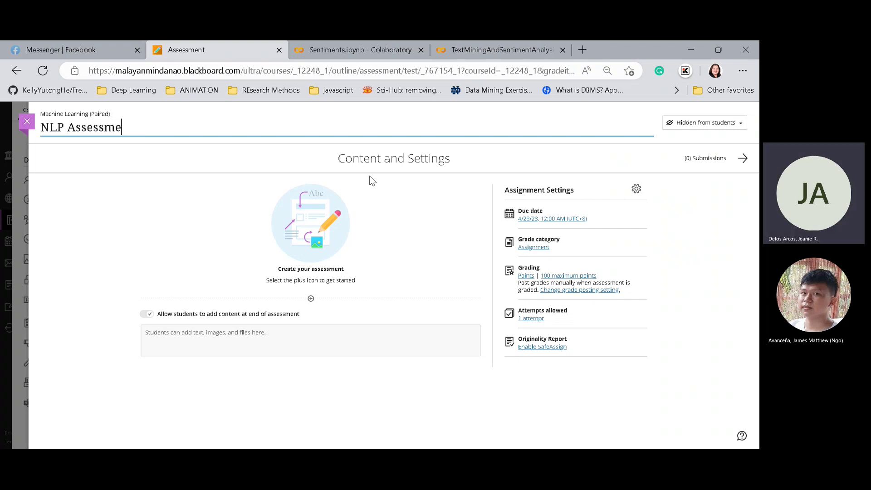
key("BackSpace")
type("nt")
Add a text block to the assignment content and copy the web address of the TextMiningAndSentimentAnalysis.ipynb notebook
left_click(311, 298)
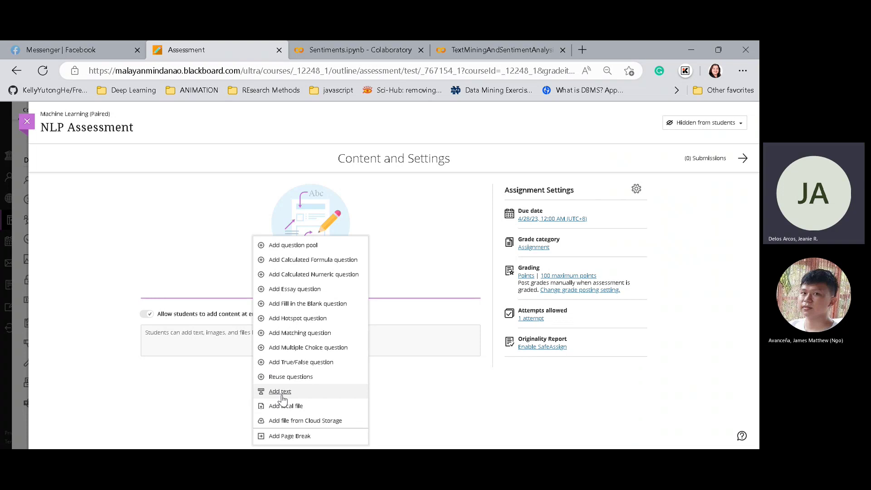
left_click(280, 392)
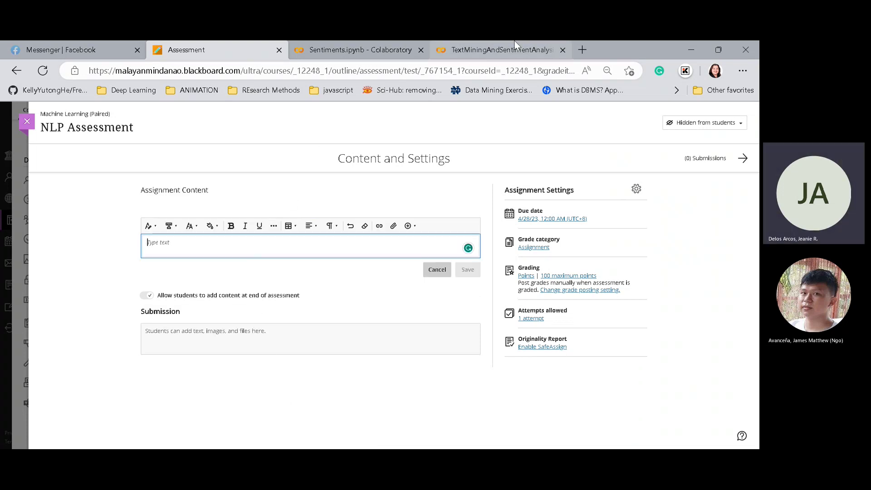
left_click(499, 50)
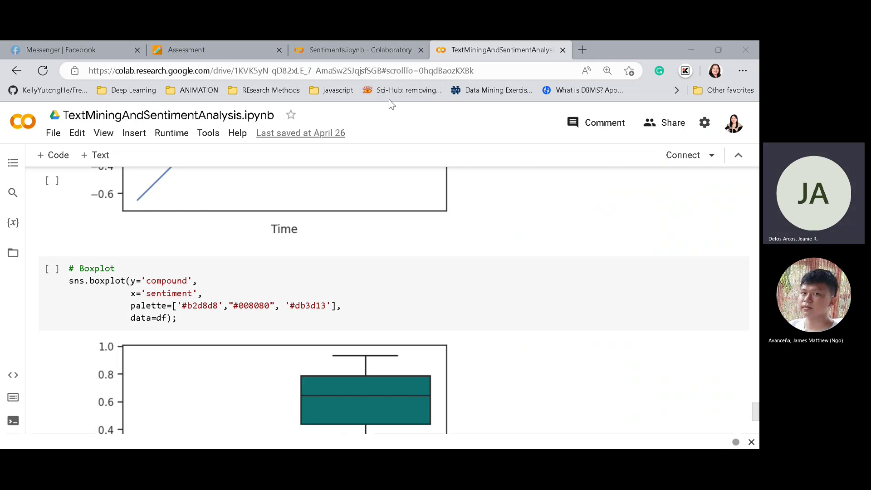
left_click(496, 71)
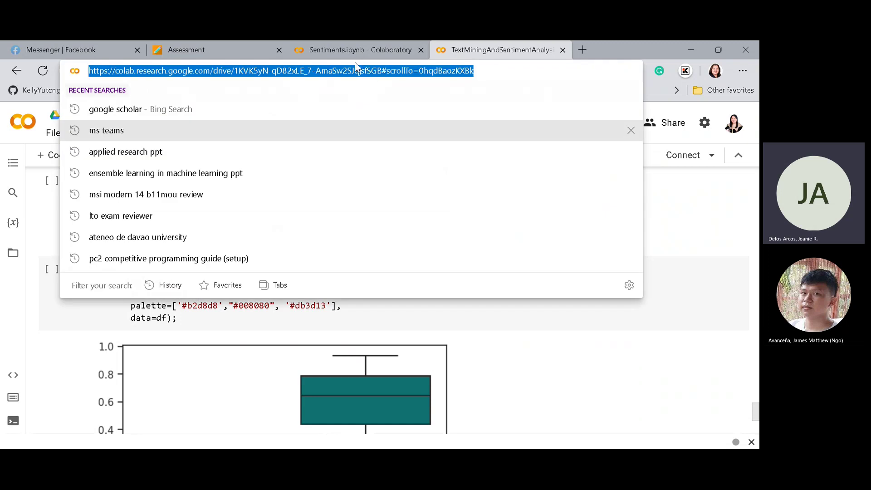
left_click(335, 53)
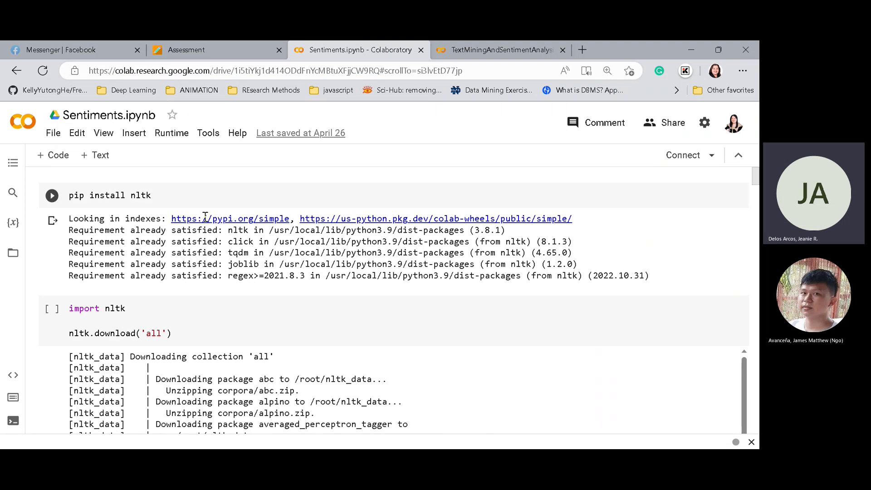
left_click(514, 47)
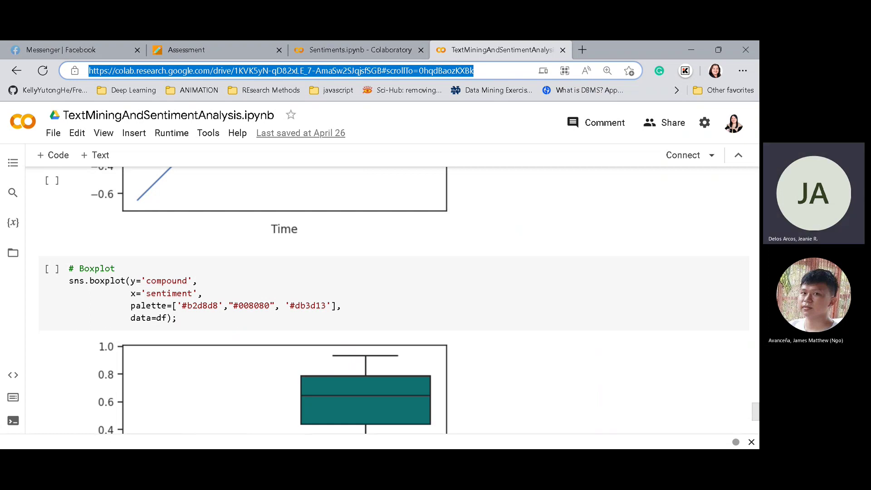
In the assignment's text block, write "Using the code" followed by a numbered item "Text Mining and Sentiments Analysis", correcting any misspelling
left_click(222, 42)
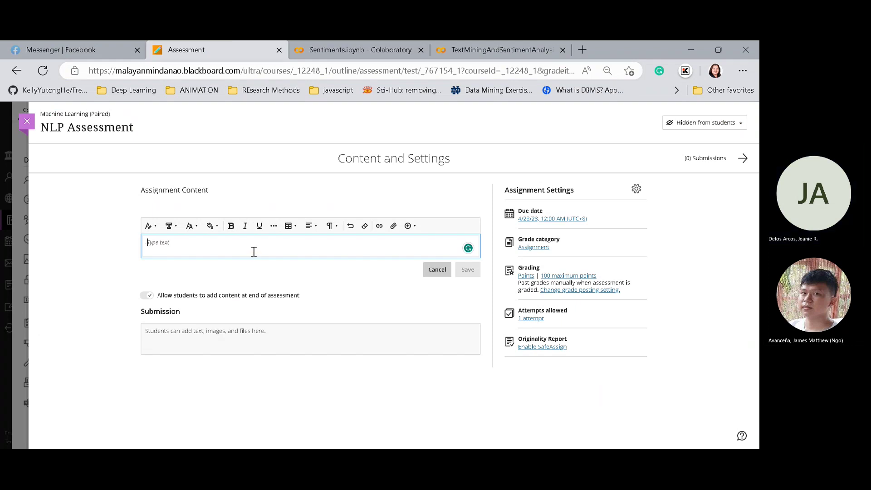
type("Using the code")
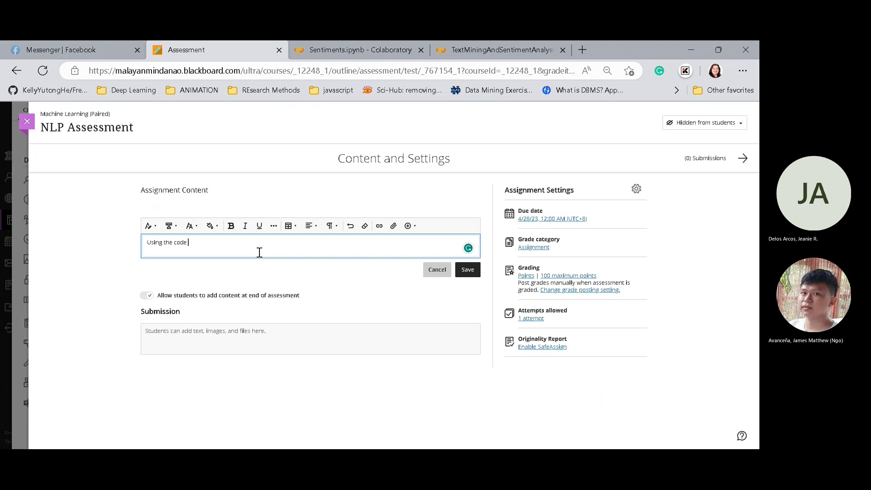
key("Return")
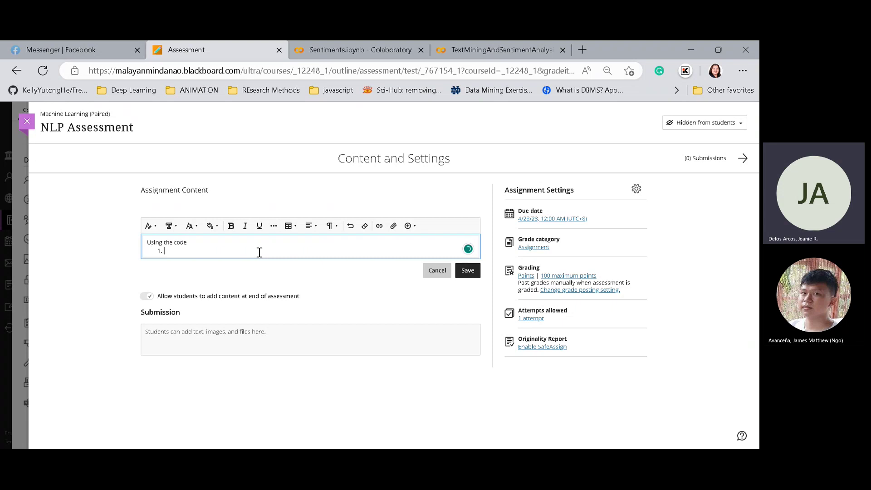
type("Te")
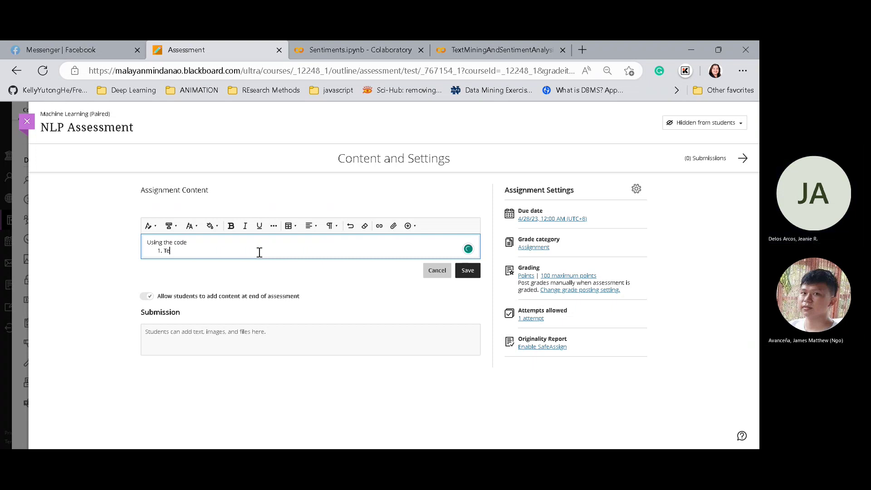
type("xt")
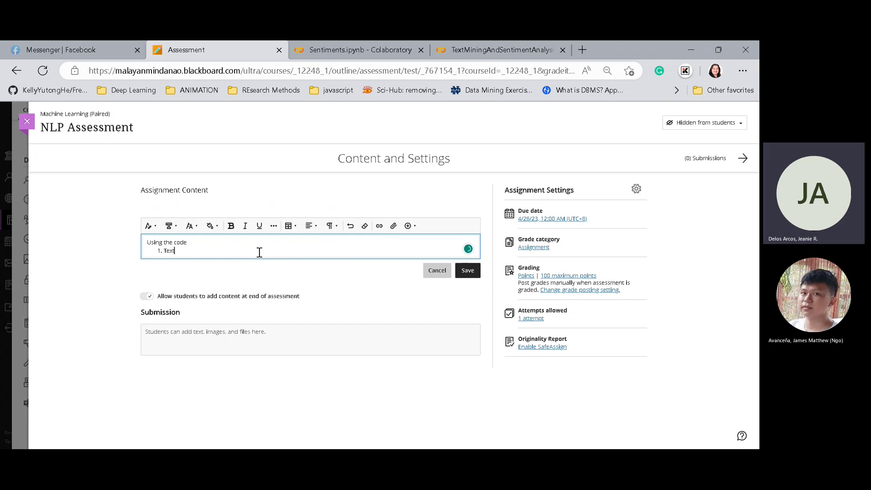
type(" Minin")
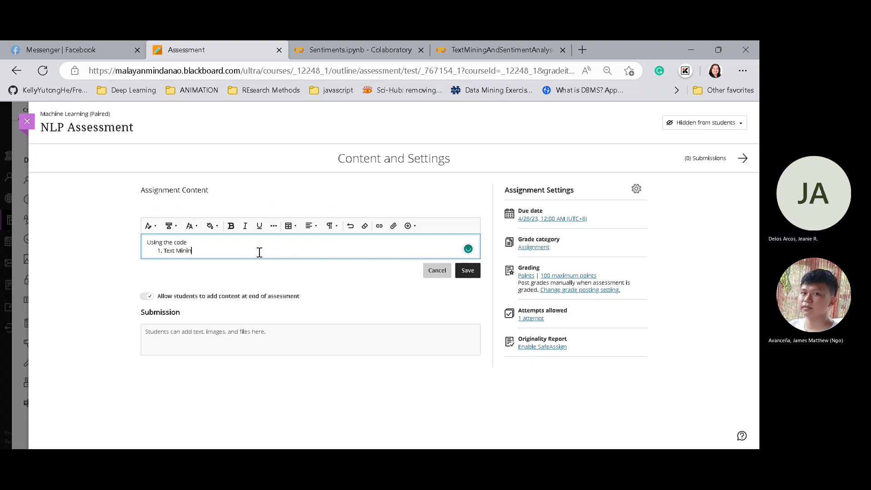
type("g ang Sentime")
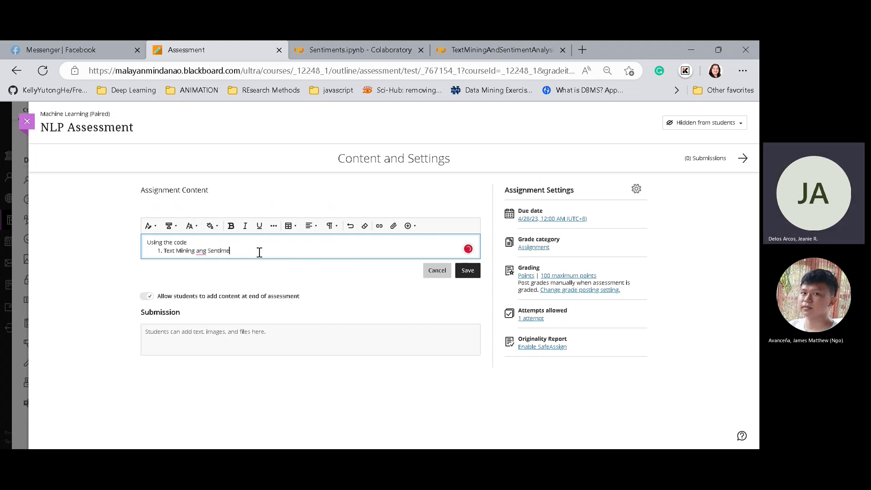
type("nts Analy")
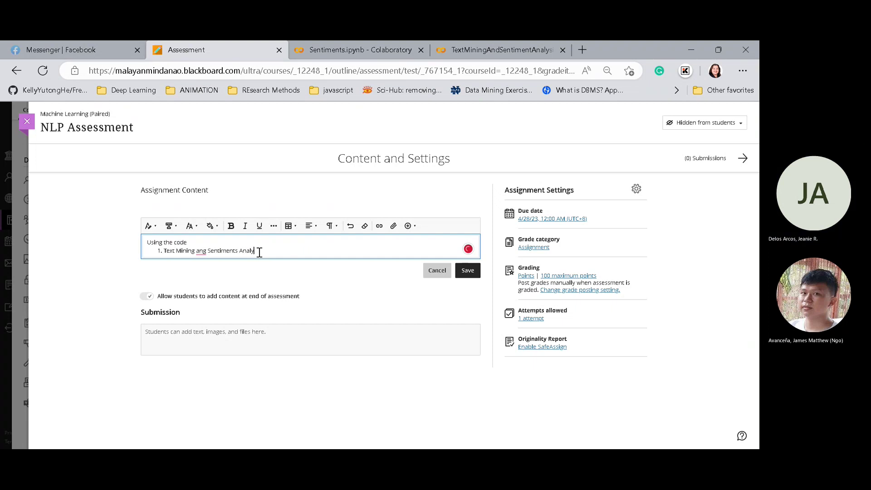
type("sis")
mouse_move(202, 250)
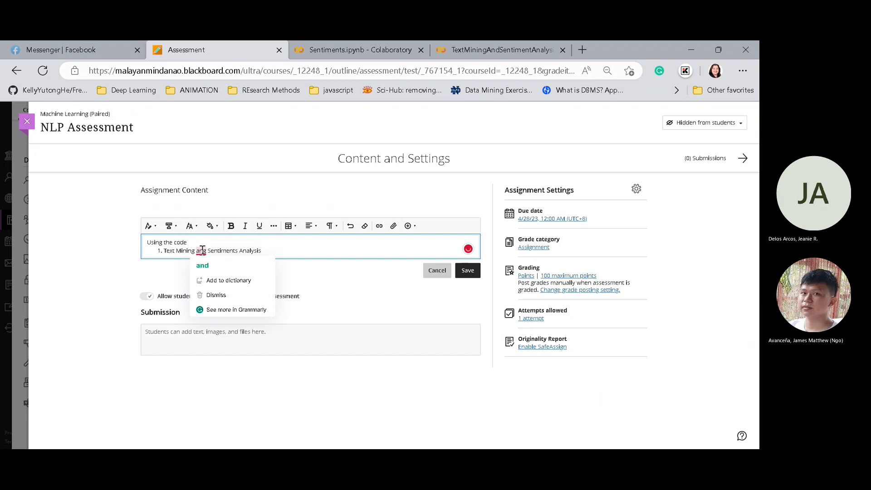
left_click(210, 266)
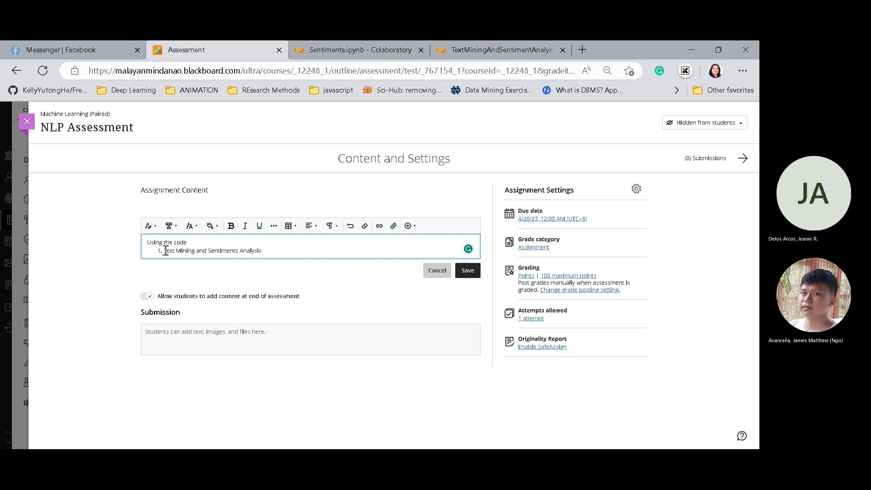
Turn the item text "Text Mining and Sentiments Analysis" into a link to the copied notebook address
triple_click(166, 251)
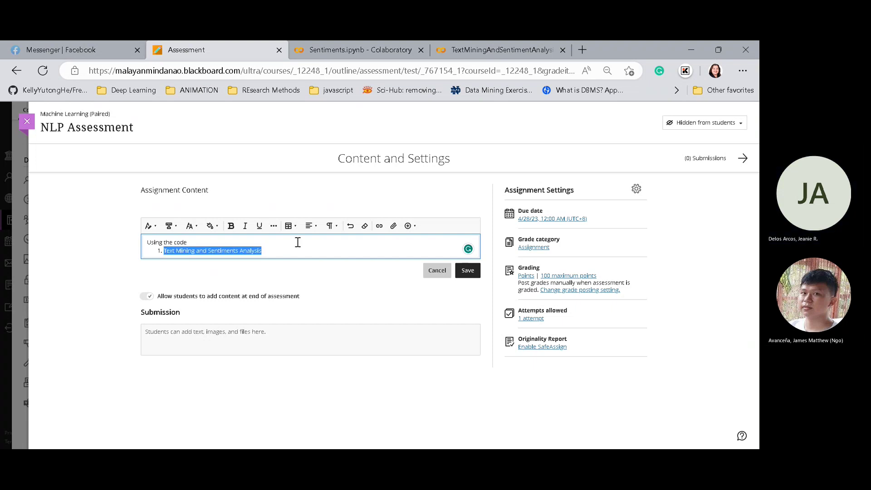
left_click(380, 226)
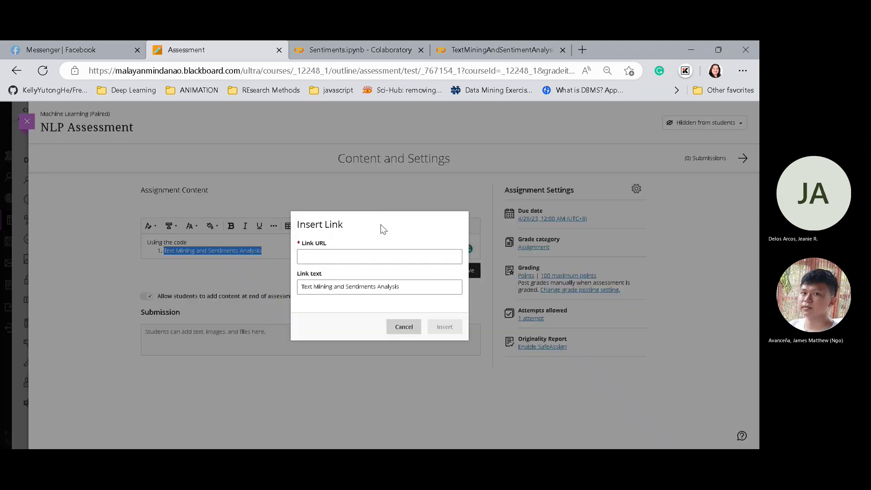
left_click(364, 257)
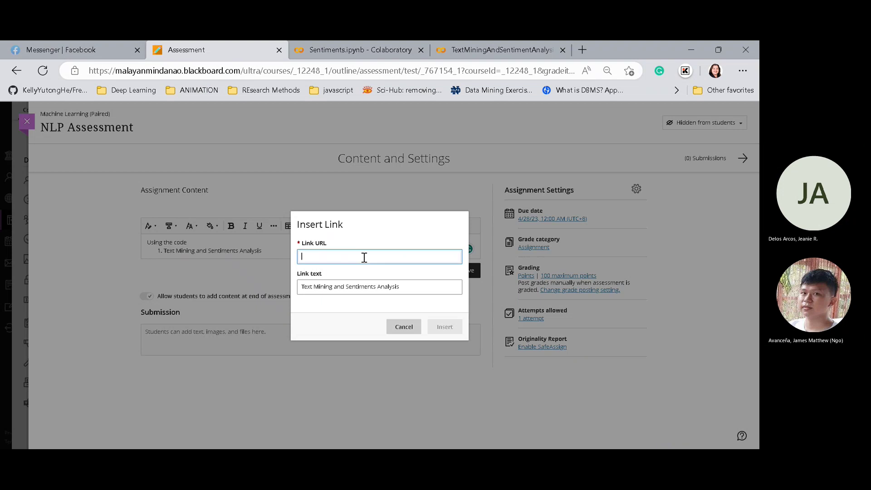
key("ctrl+v")
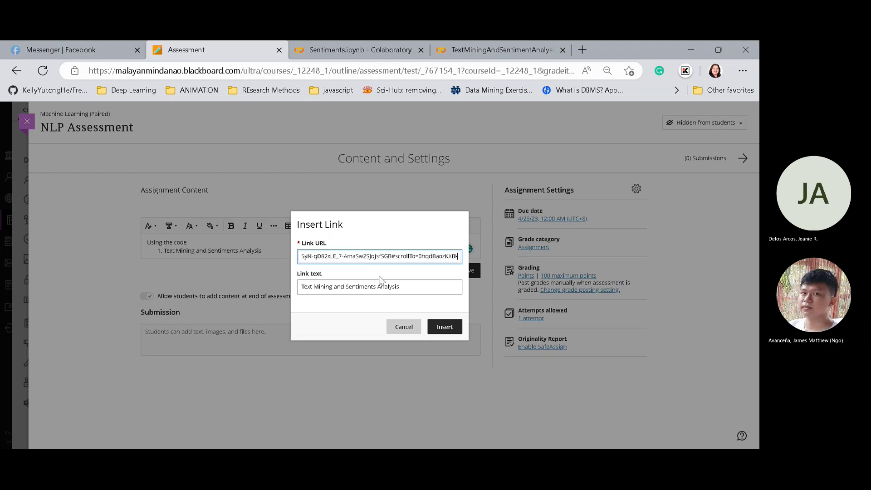
left_click(454, 330)
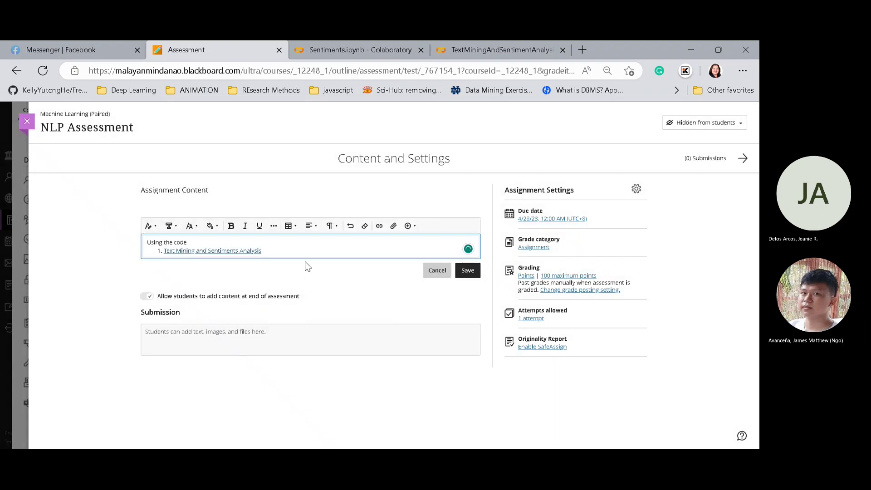
Continue the first numbered item after the link with "apply the dataset in amazon"
type("apply th")
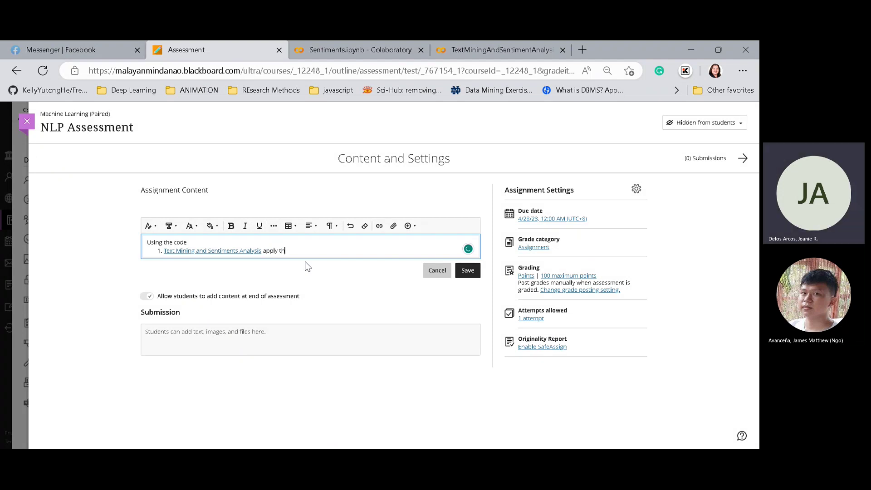
type("ee")
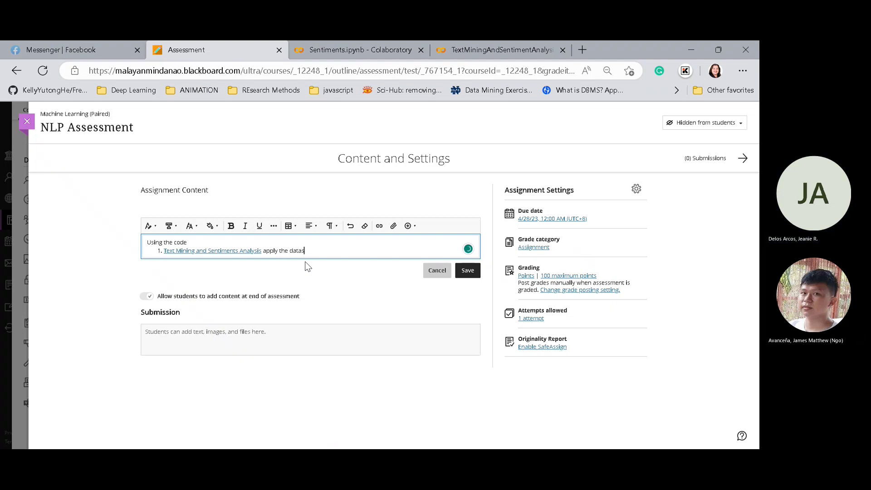
type(" dataset in a")
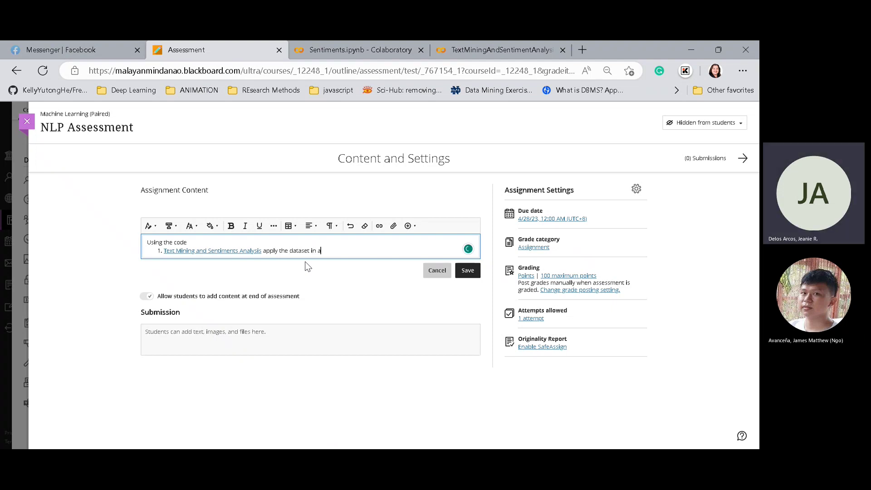
type("mazon")
In the Sentiments.ipynb notebook, find the cell loading the amazon review dataset and copy its amazon.csv URL
left_click(369, 43)
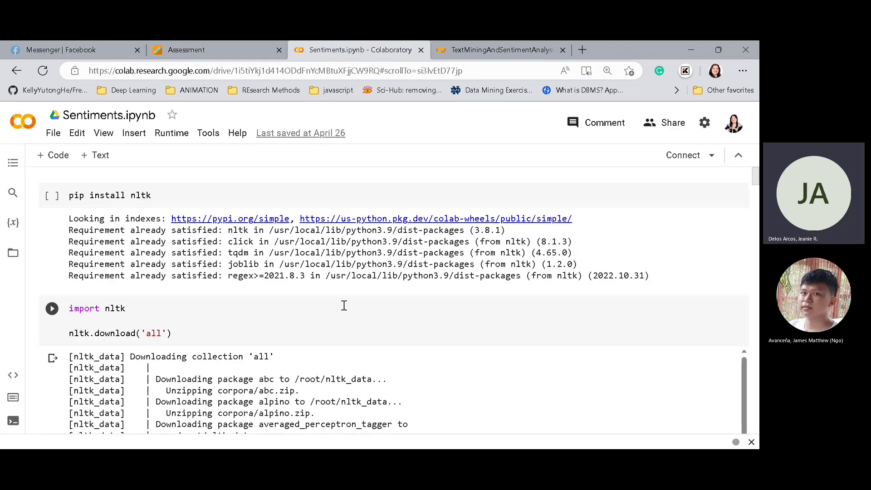
scroll(342, 307, "down", 10)
scroll(343, 309, "down", 15)
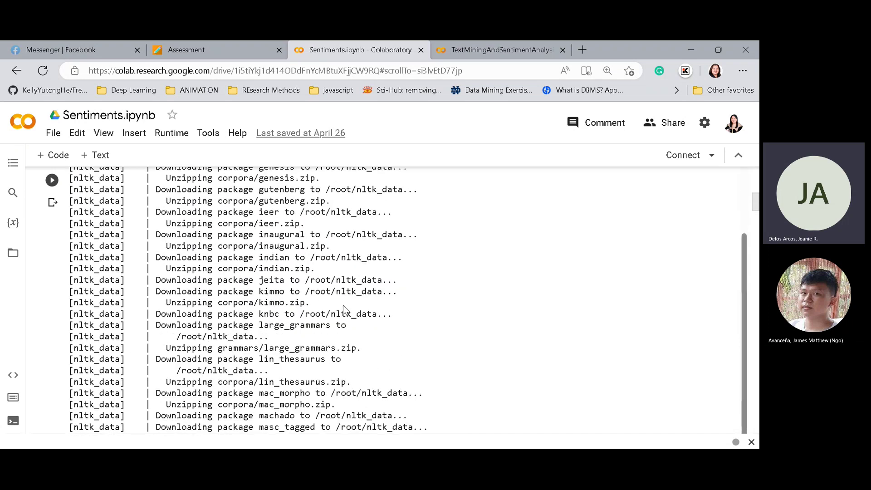
scroll(344, 306, "down", 6)
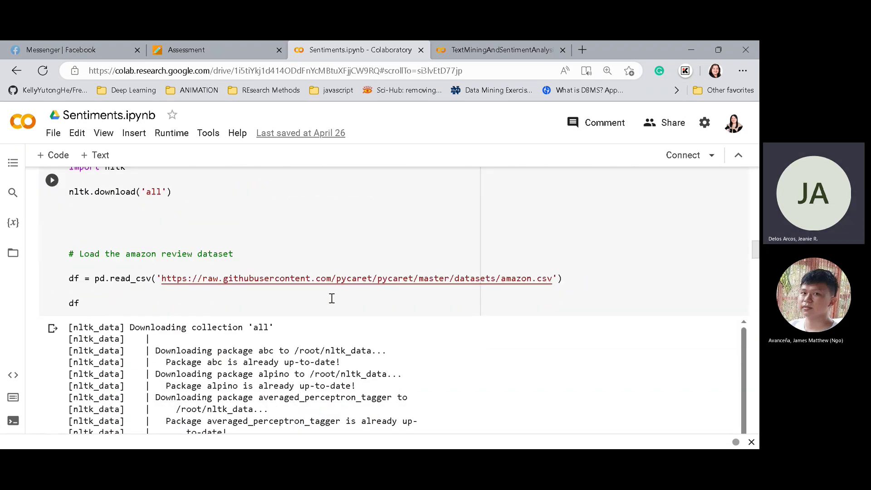
left_click(237, 255)
left_click_drag(162, 278, 555, 283)
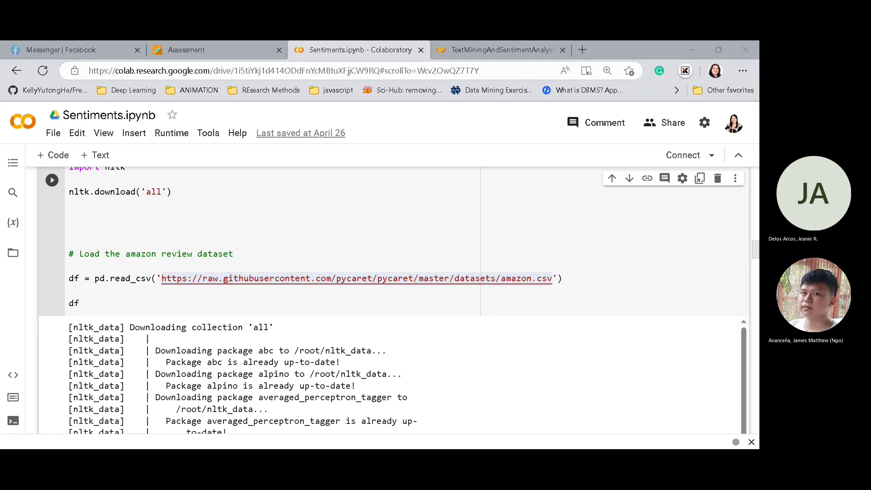
In the assignment's first numbered item, turn "amazon" into the link "amazon dataset" using the copied amazon.csv URL, and correct "apply" to "applies"
left_click(246, 42)
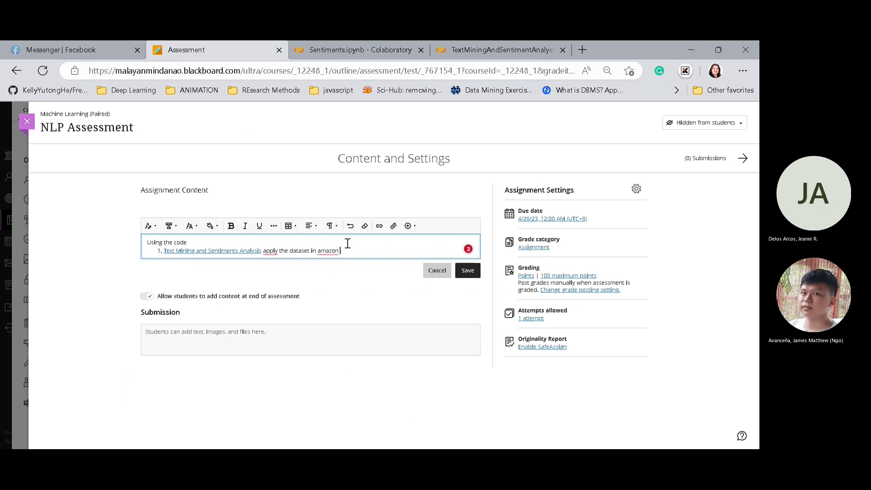
key("BackSpace")
key("shift+Left")
key("shift+Left")
key("shift+Left")
key("shift+Left")
key("shift+Left")
key("shift+Left")
left_click(381, 227)
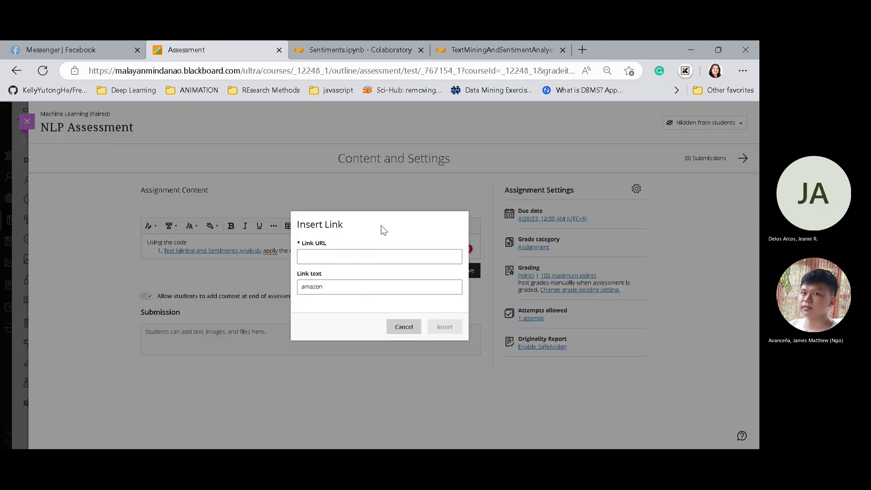
left_click(373, 255)
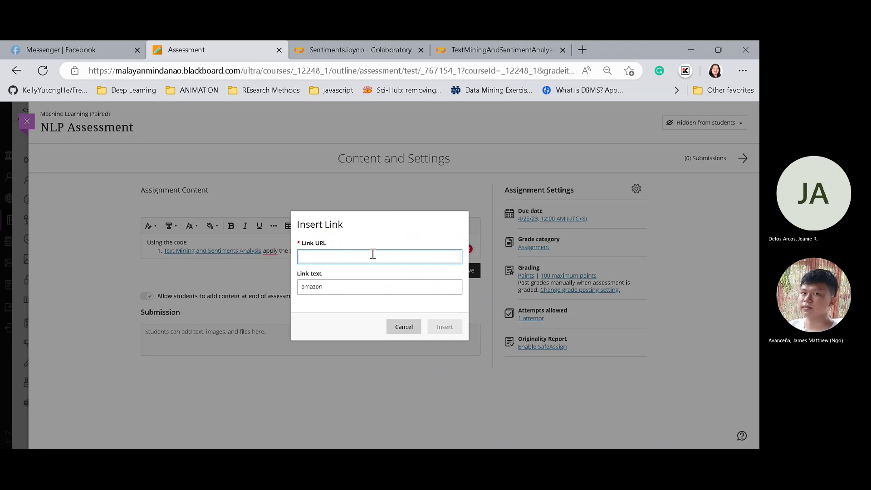
key("ctrl+v")
left_click(360, 289)
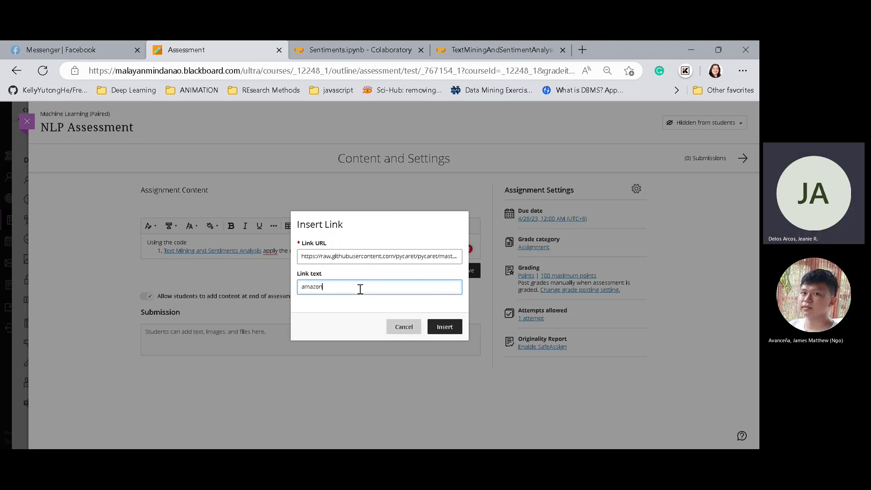
type("dataset")
left_click(444, 329)
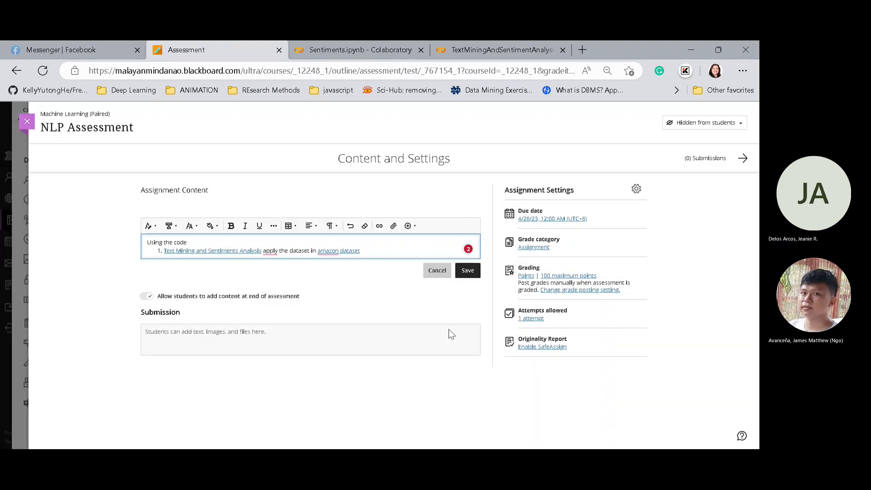
mouse_move(269, 252)
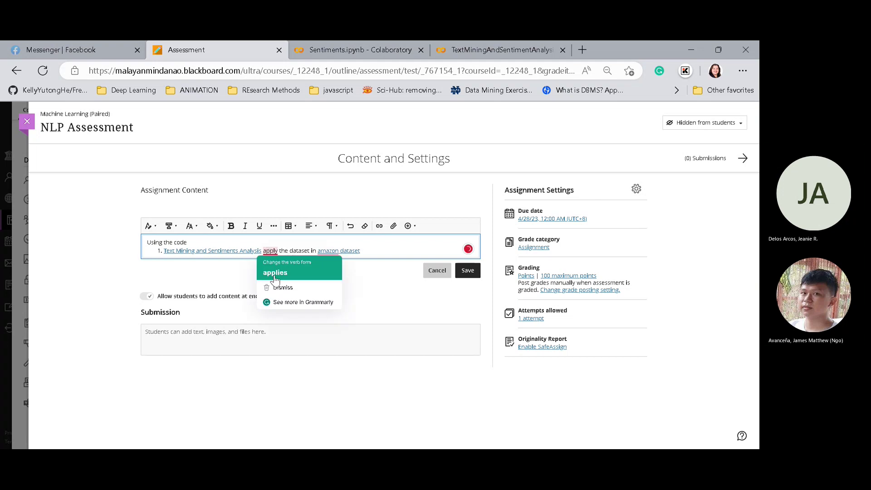
left_click(275, 274)
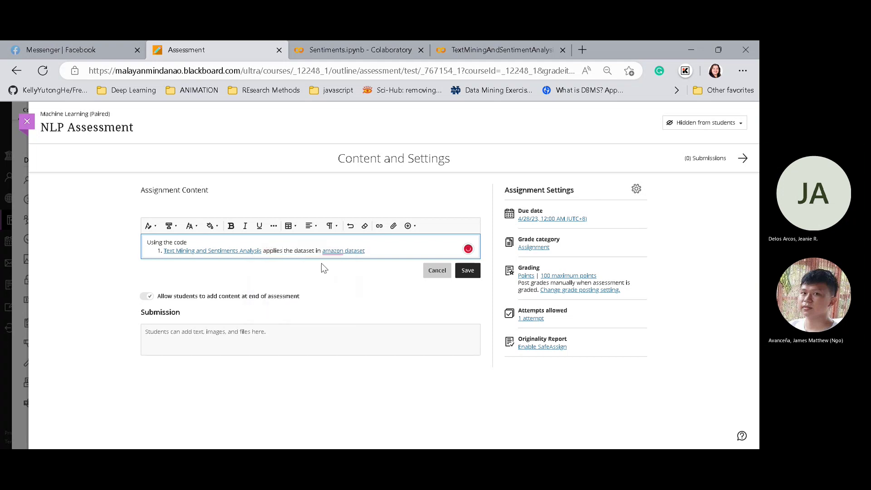
End the numbered list, leave a blank line below it and write the unnumbered line "Provide the following"
left_click(384, 246)
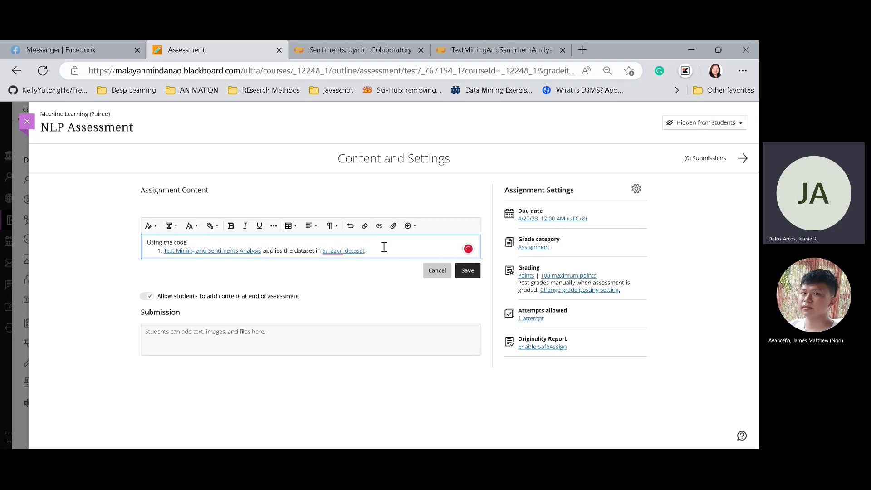
key("Return")
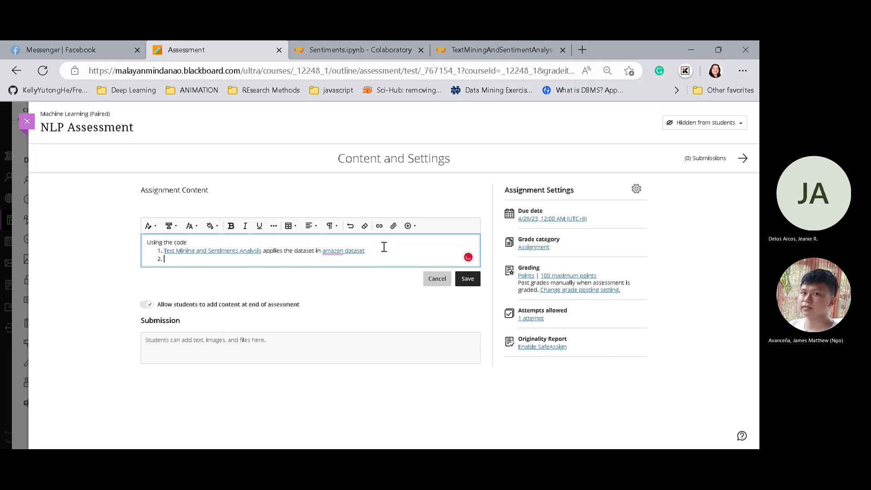
key("BackSpace")
type("M")
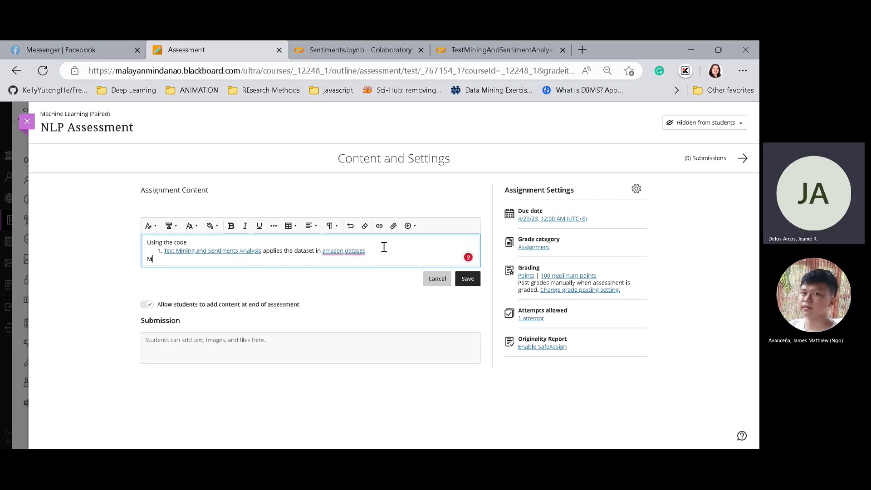
key("BackSpace")
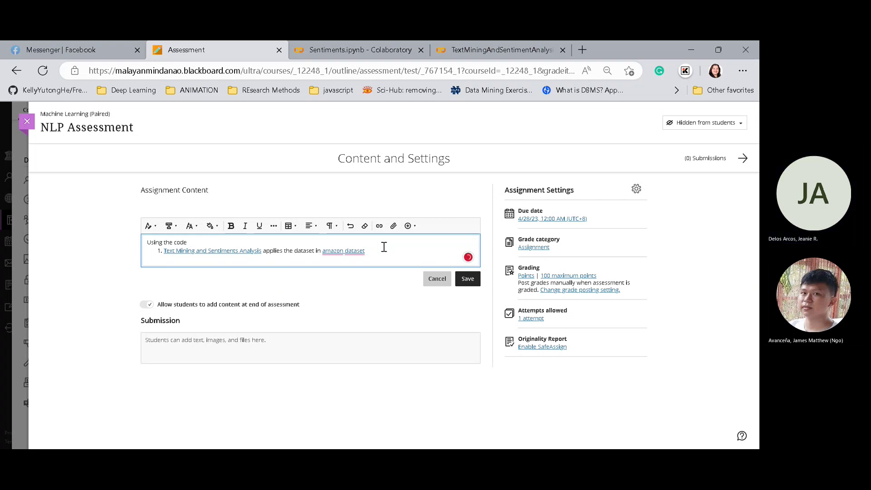
key("Return")
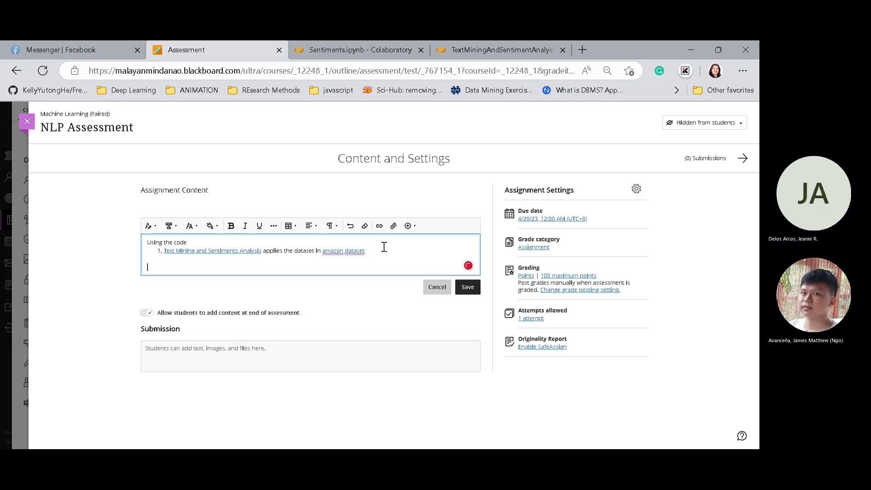
type("Priv")
type("ovide te")
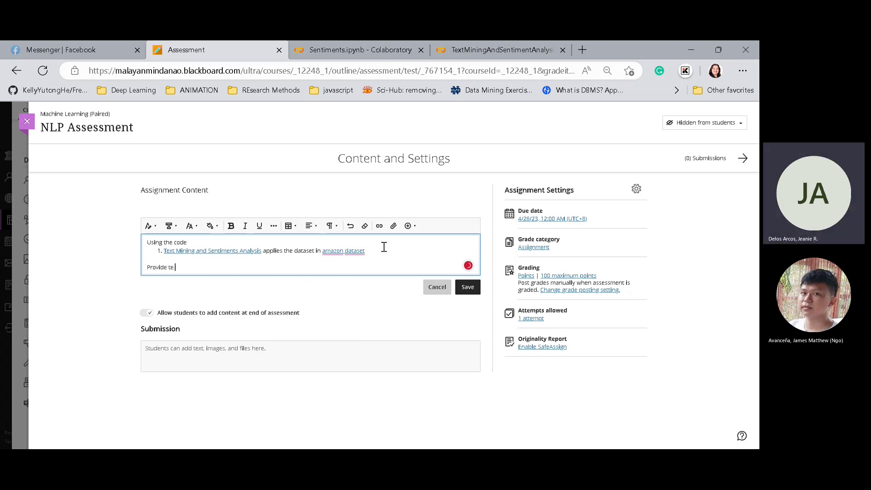
key("BackSpace")
key("BackSpace")
type("he p")
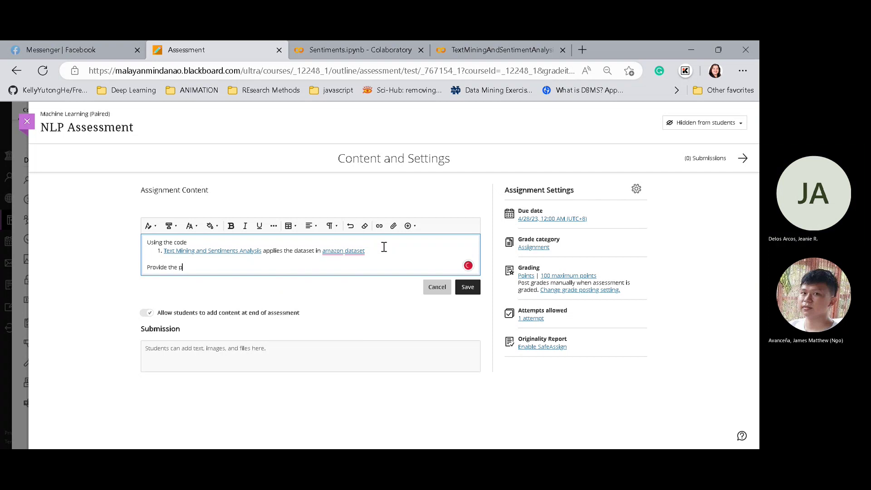
type("rf")
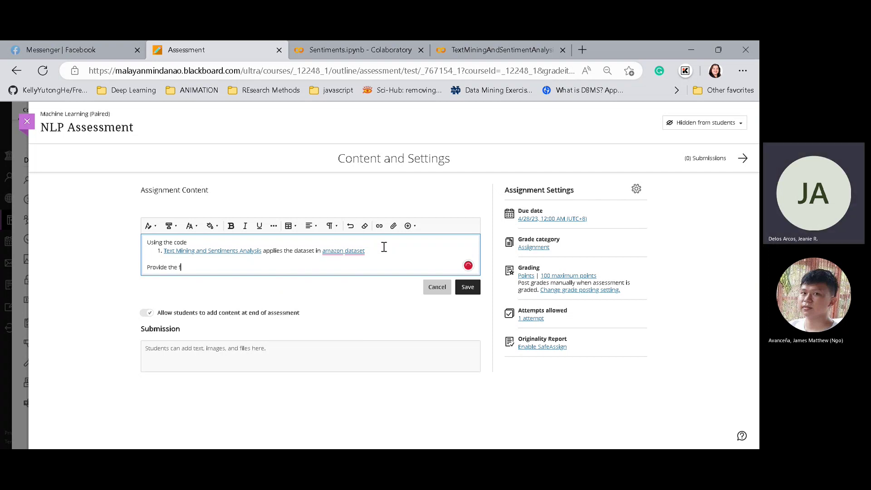
type("ollw")
type("wing")
Start a new numbered list under "Provide the following" with the items "preprocessing" and "removing stopwords"
key("Return")
type("1")
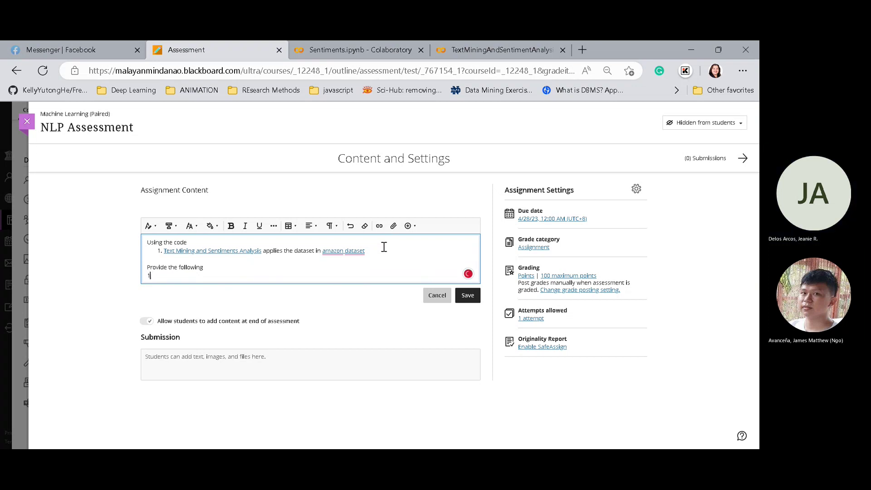
type("/. prepro")
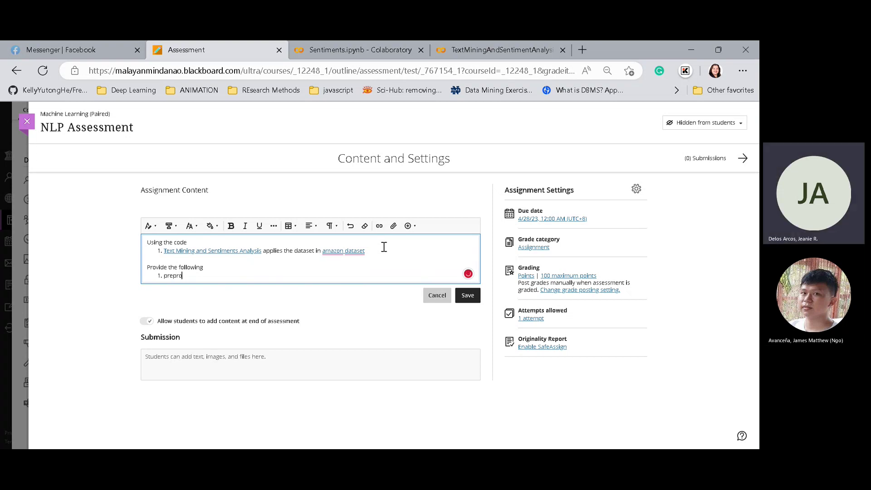
type("cessing")
key("Return")
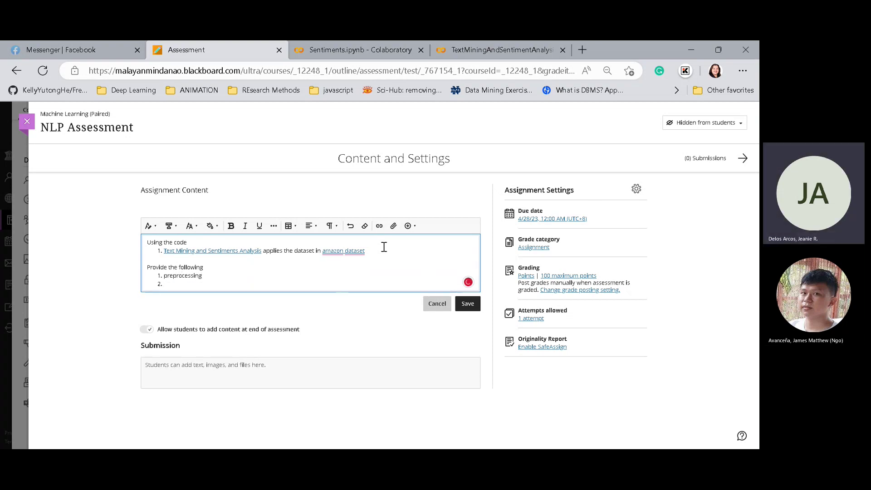
type("removing stopwords")
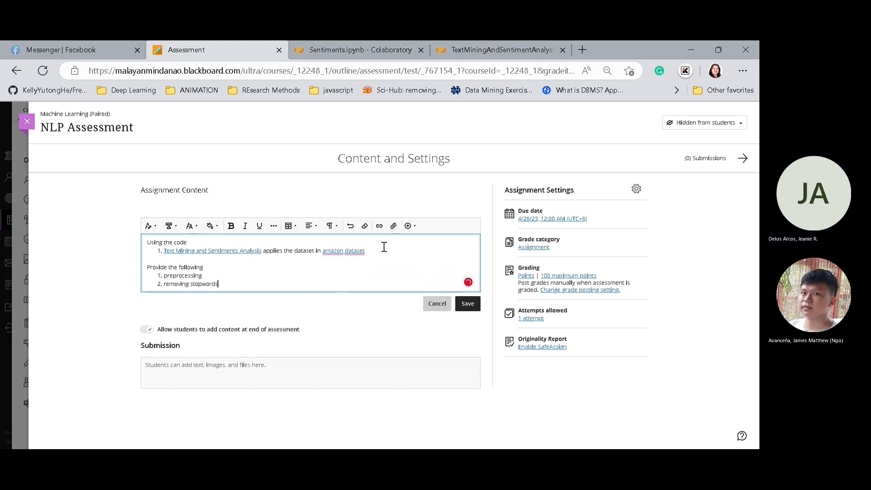
Add the third and fourth list items "lemmatization" and "counting of word frequency", correcting any misspellings
key("Return")
type("lem")
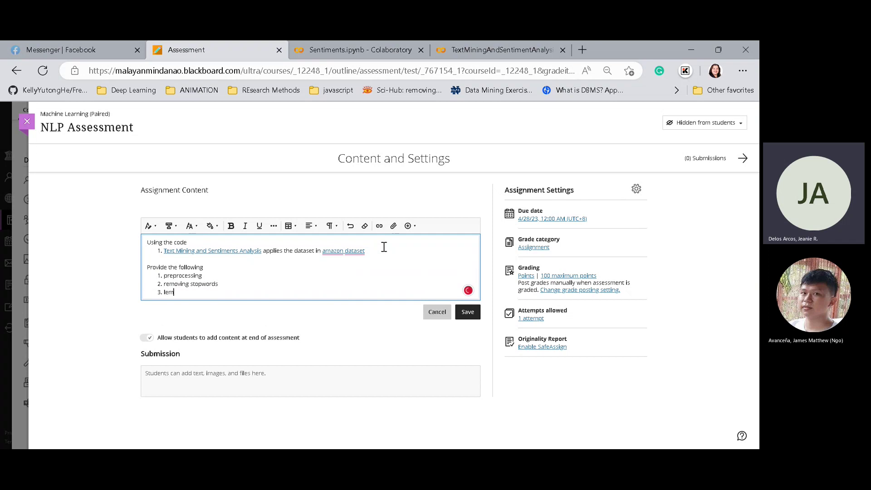
type("atization")
key("Return")
type("cou")
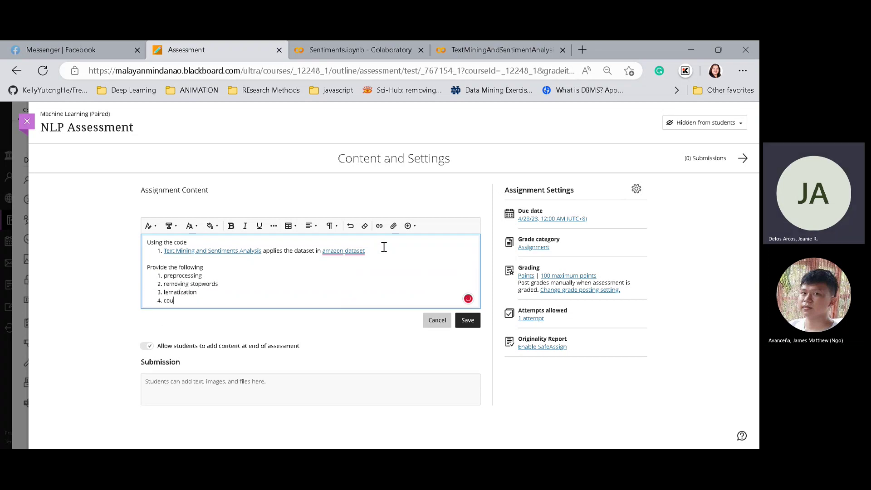
type("ndti")
key("BackSpace")
key("BackSpace")
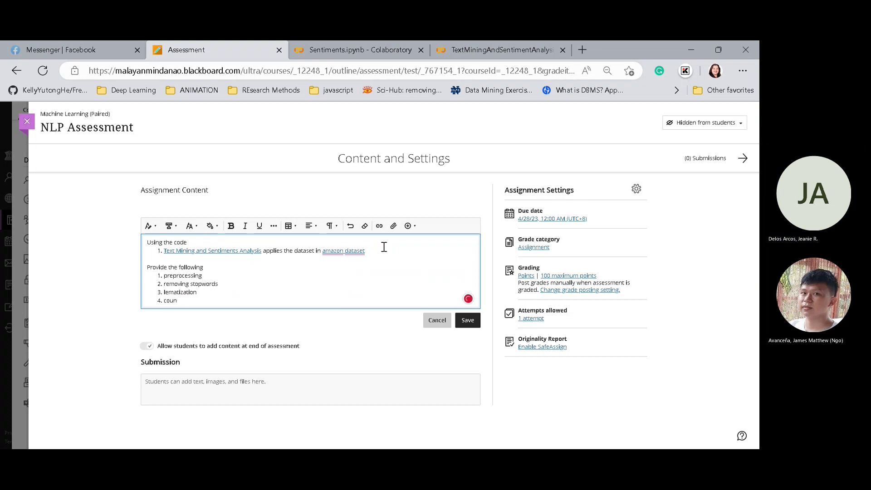
type("ting of")
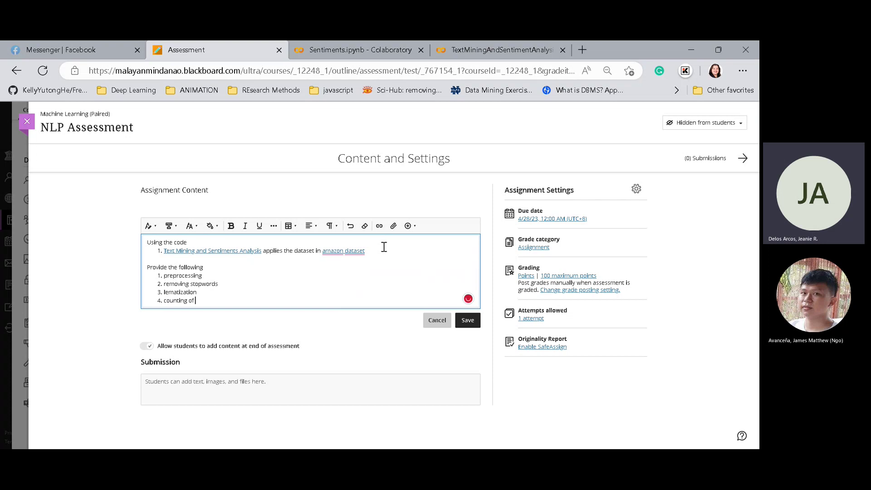
type(" word ")
type("frequen")
type("m")
left_click(262, 300)
Add a fifth list item beginning with "visualisation of"
key("Return")
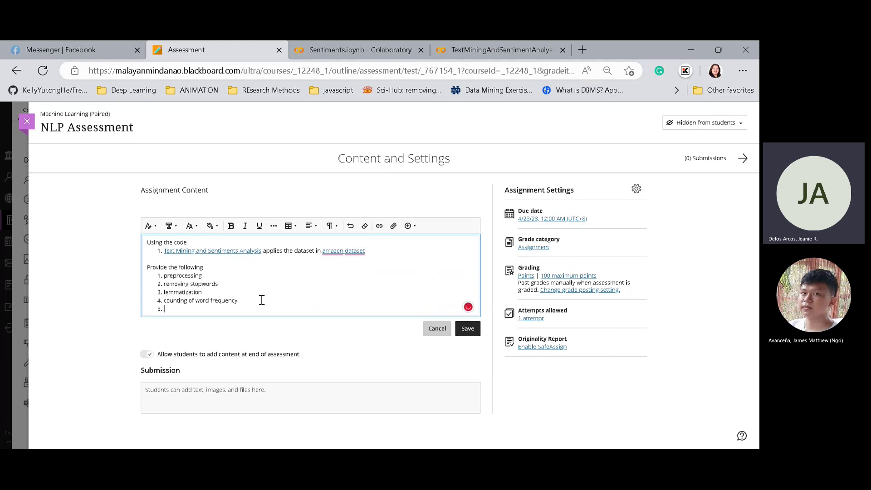
type("visualiaio")
type("nt")
type("of")
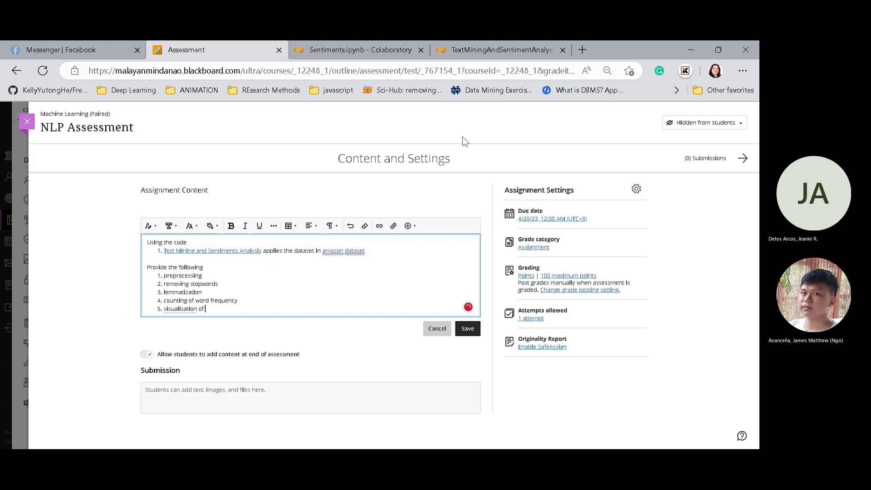
Switch to the TextMiningAndSentimentAnalysis.ipynb notebook and examine the boxplot, line plot and count plot in its "Visualize data" section
left_click(522, 47)
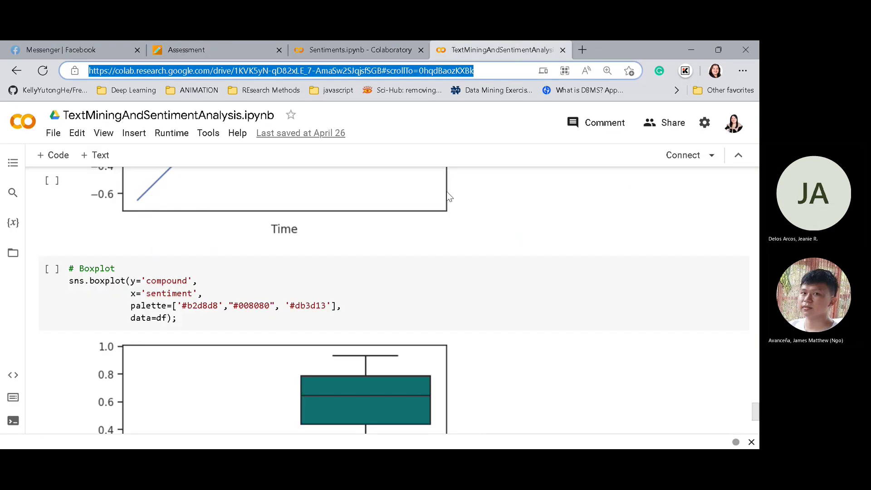
scroll(309, 352, "up", 1)
scroll(310, 353, "up", 6)
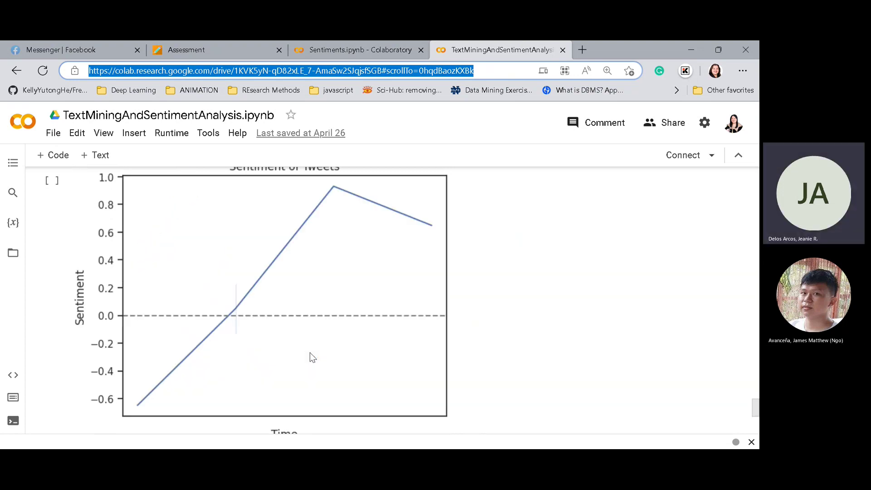
scroll(310, 354, "up", 2)
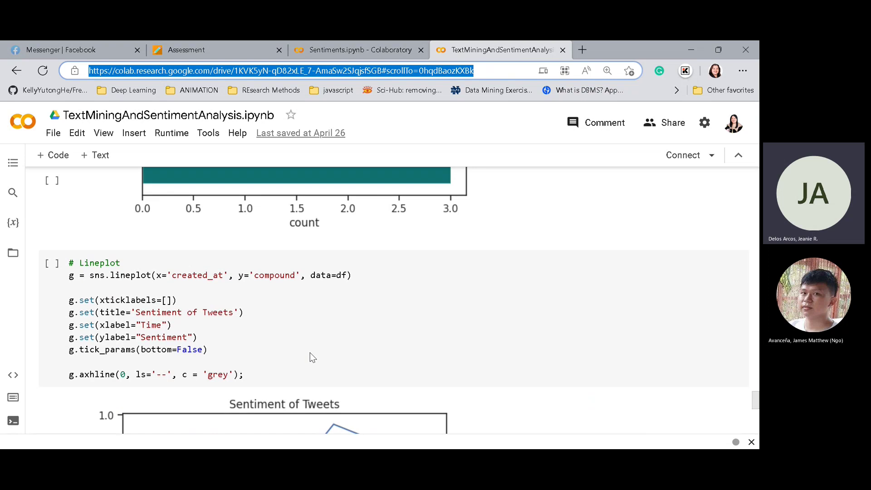
scroll(310, 352, "up", 4)
scroll(310, 353, "up", 4)
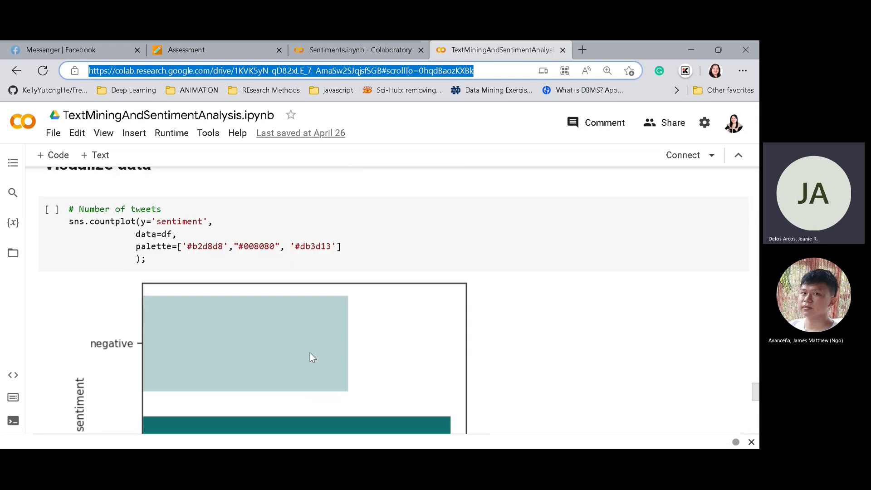
scroll(310, 353, "up", 3)
scroll(309, 353, "up", 8)
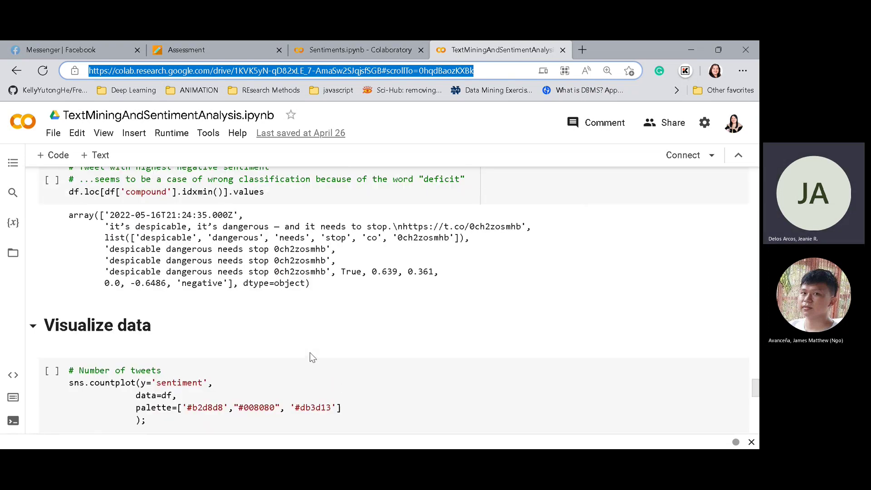
Review the notebook's data analysis, data transformation and sentiment analyzer sections, working back towards the lexicon download
scroll(312, 357, "up", 10)
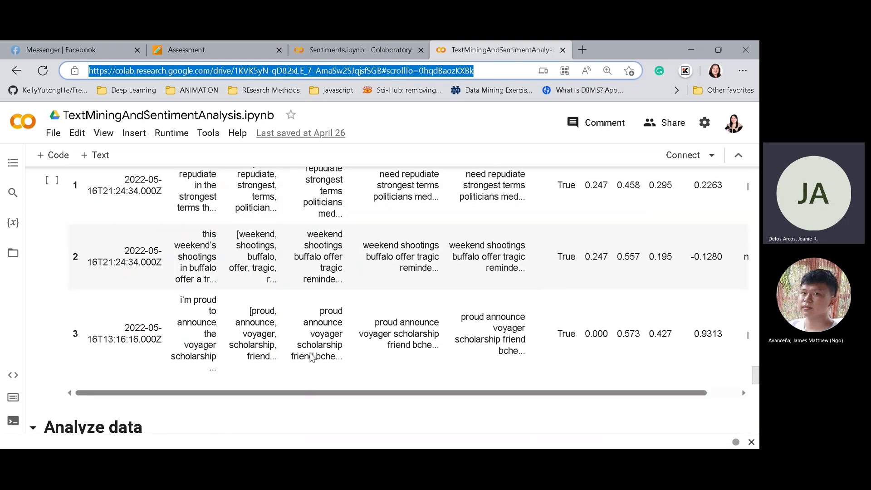
scroll(311, 358, "up", 10)
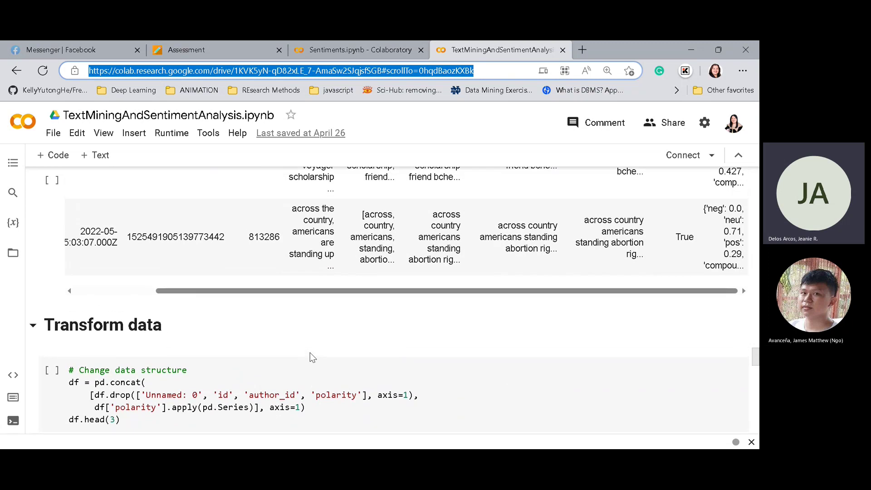
scroll(312, 357, "up", 8)
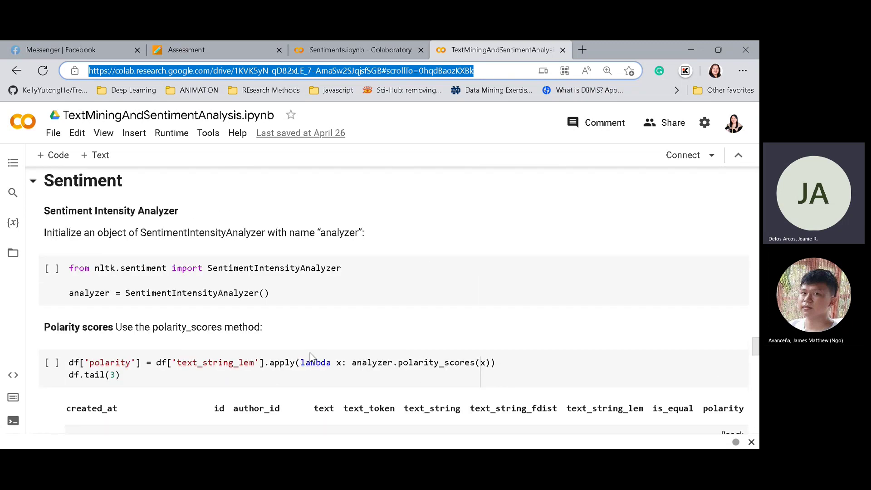
scroll(310, 357, "up", 3)
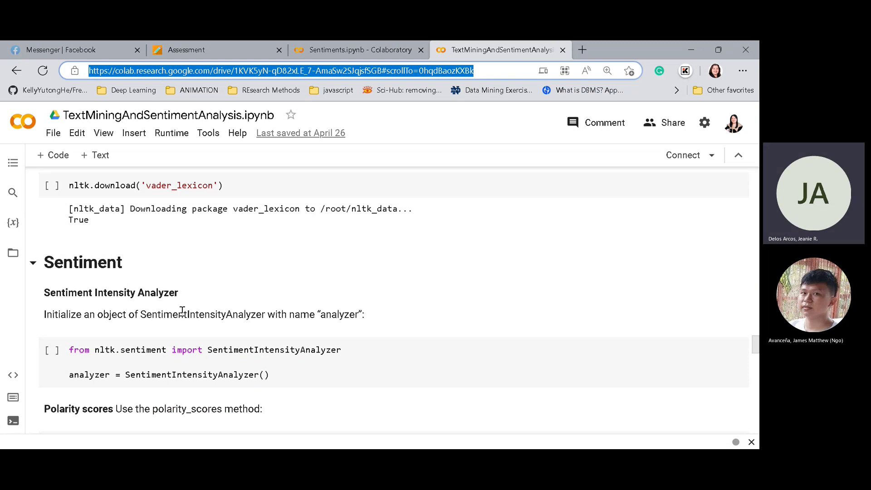
scroll(187, 314, "up", 5)
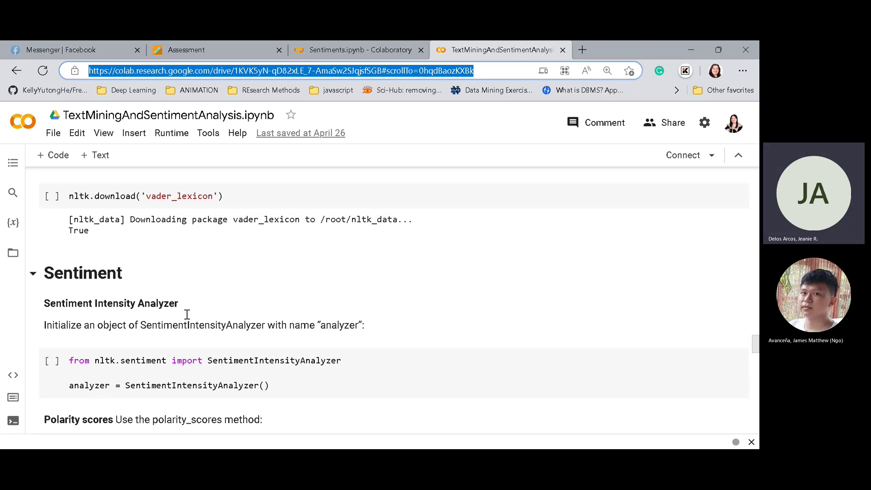
Look back through the word search, common-word plot, word clouds, frequency distributions and preprocessing sections up to the notebook's data import
scroll(187, 315, "up", 6)
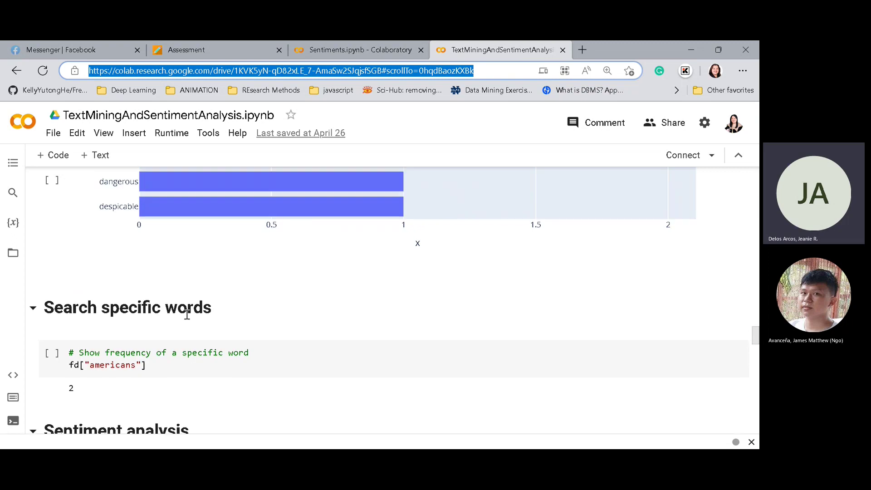
scroll(187, 314, "up", 18)
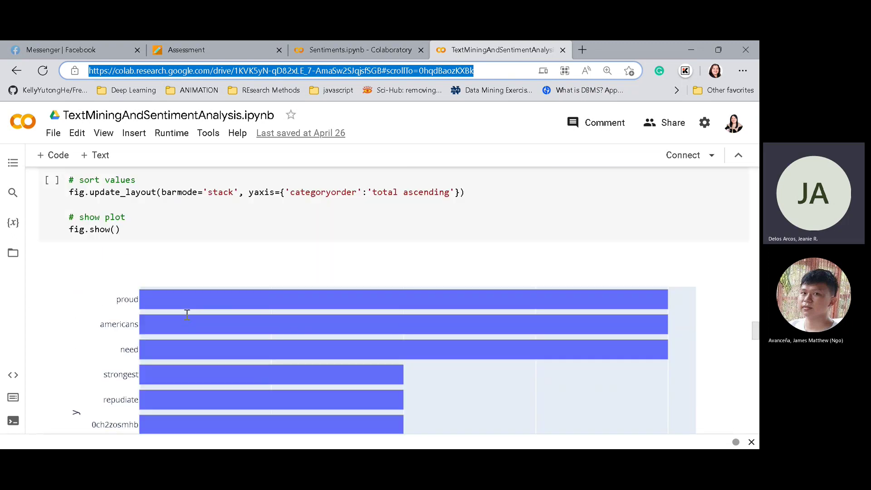
scroll(187, 315, "up", 5)
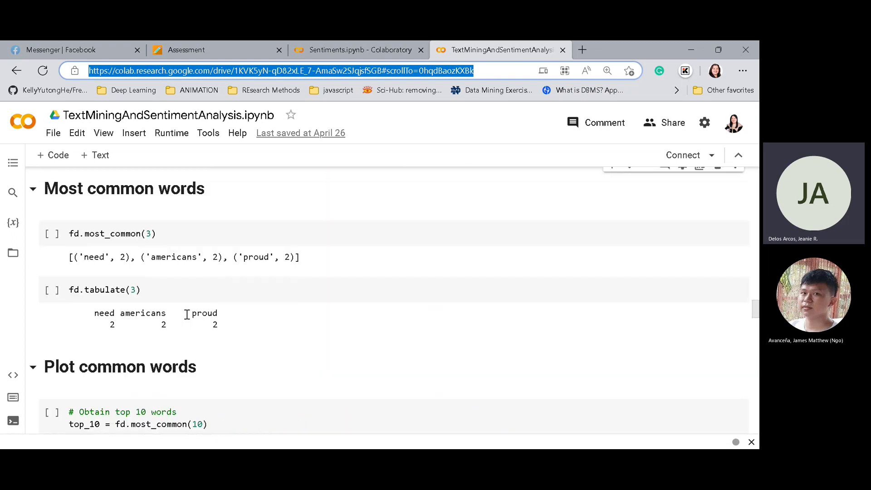
scroll(187, 314, "up", 12)
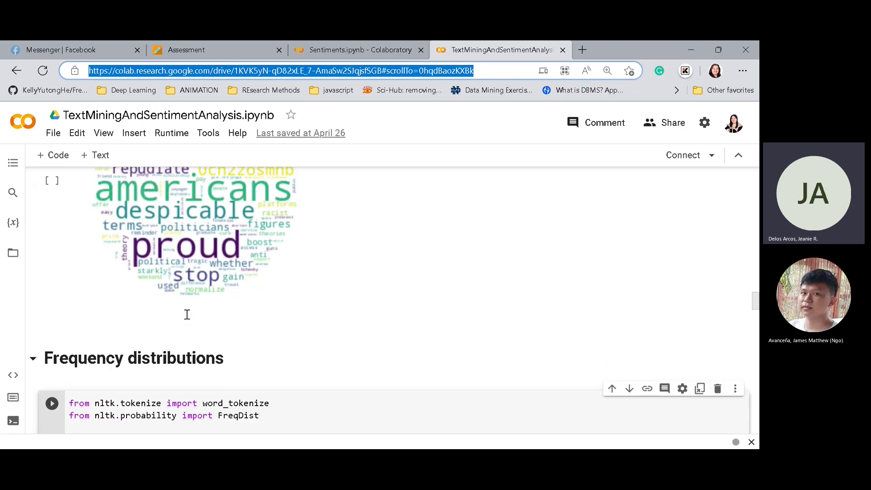
scroll(187, 314, "up", 15)
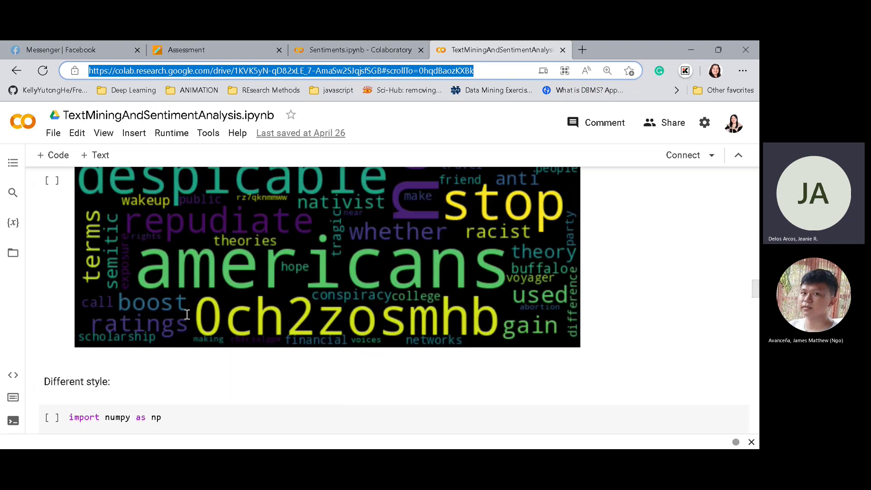
scroll(187, 315, "up", 15)
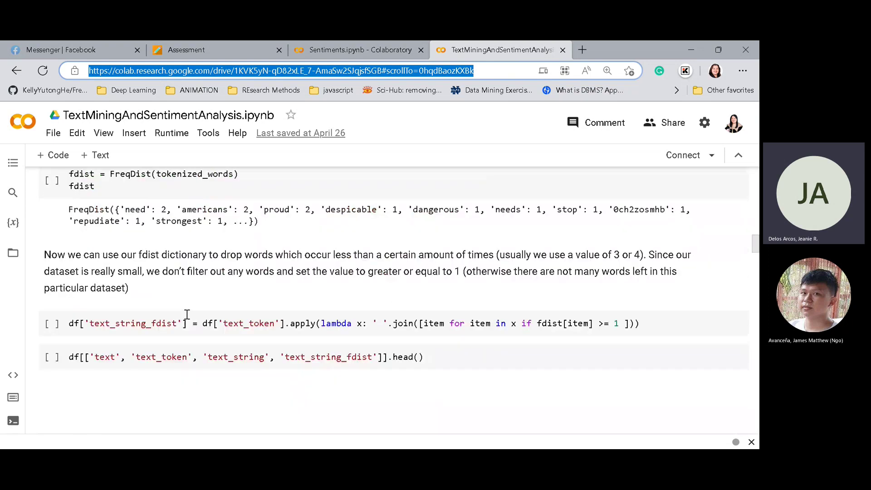
scroll(187, 315, "up", 15)
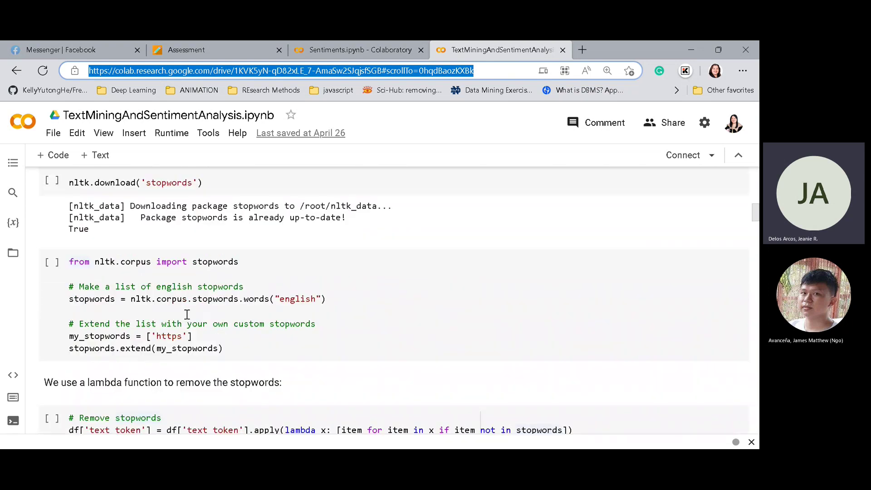
scroll(187, 314, "up", 3)
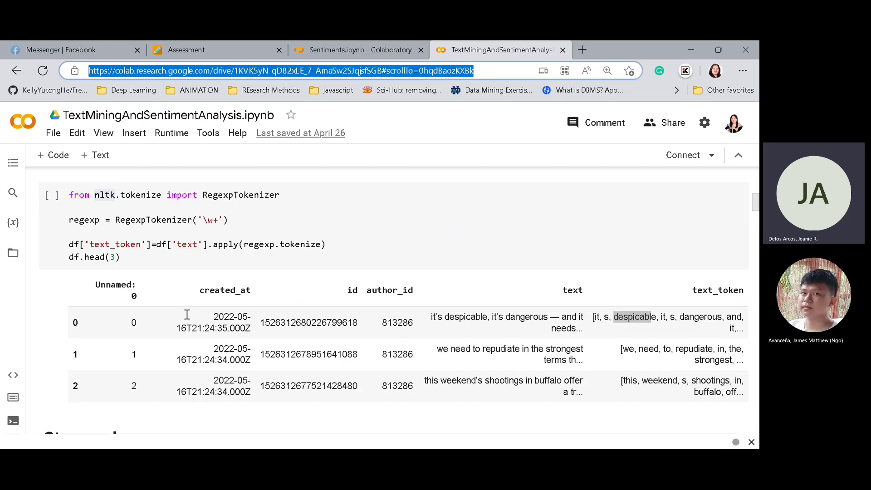
scroll(187, 315, "up", 15)
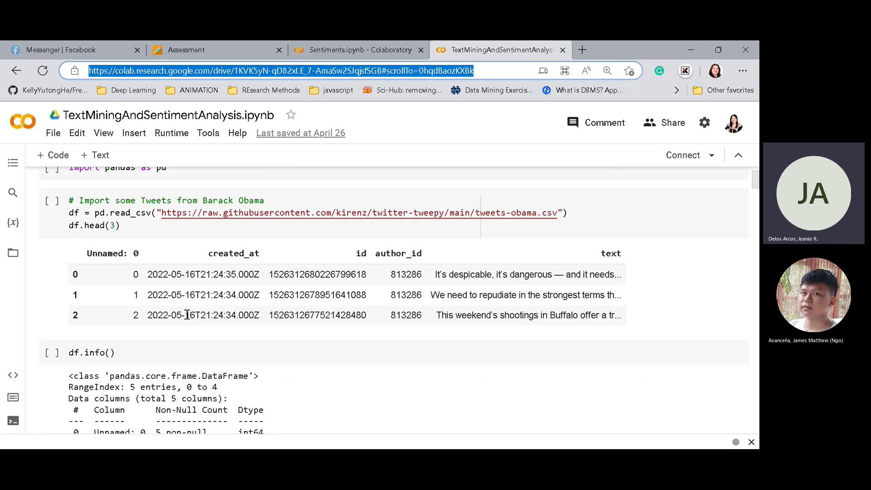
scroll(187, 315, "up", 3)
Read the notebook forward from "Data import" through data transformation and tokenization to the "Stopwords" section
scroll(187, 314, "down", 2)
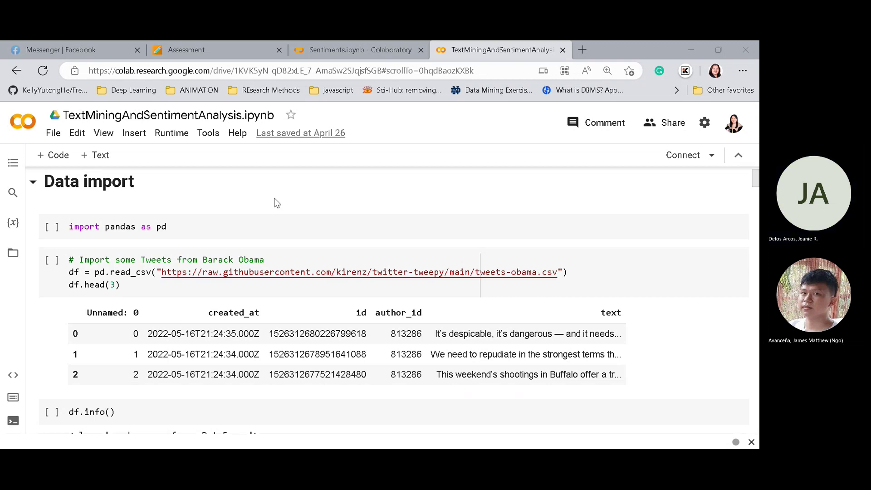
scroll(230, 241, "down", 8)
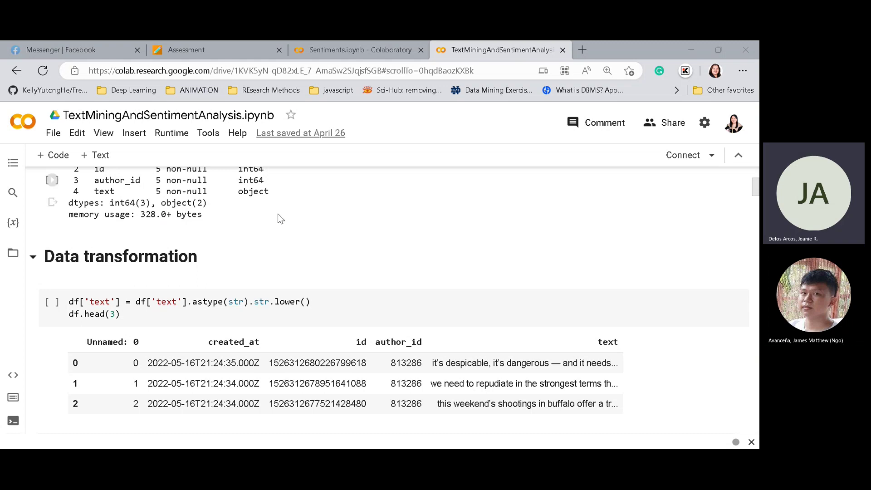
scroll(280, 216, "down", 4)
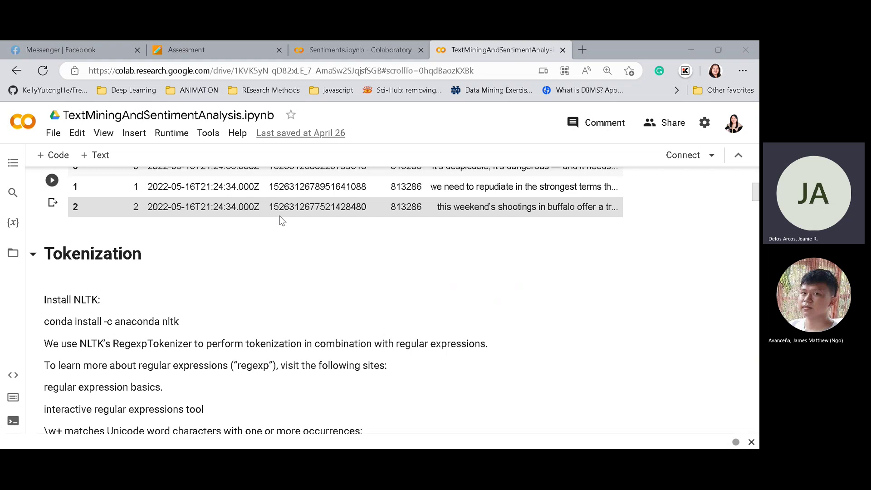
scroll(349, 249, "down", 9)
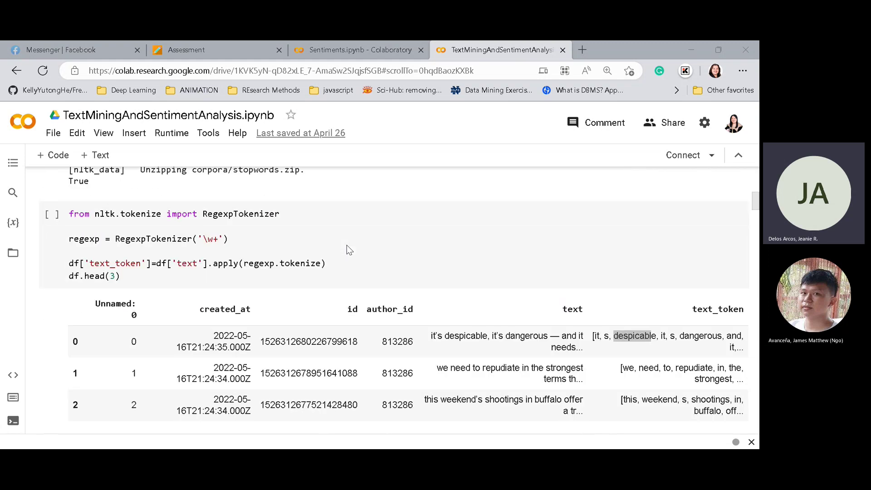
scroll(349, 250, "down", 7)
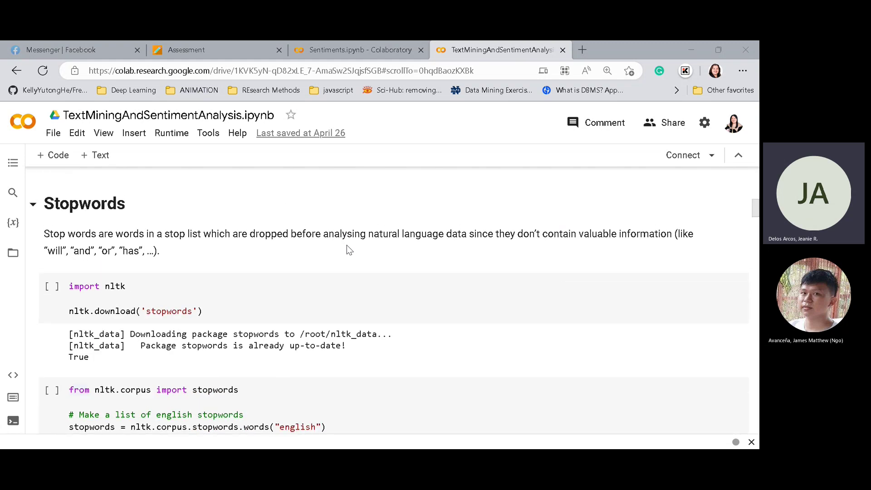